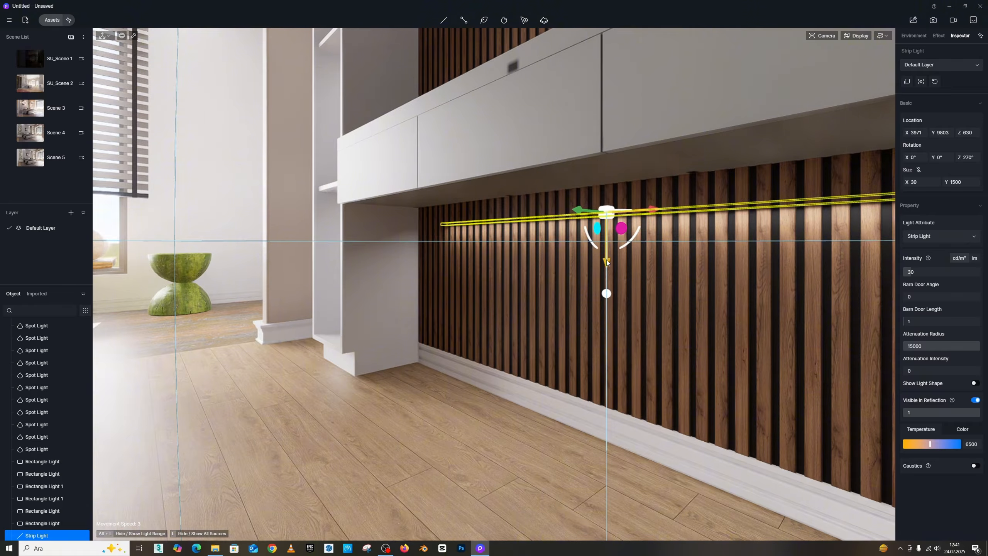
- Move the strip light up to sit under the hanging cabinet and shift it slightly along the wall
drag(607, 262, 586, 182)
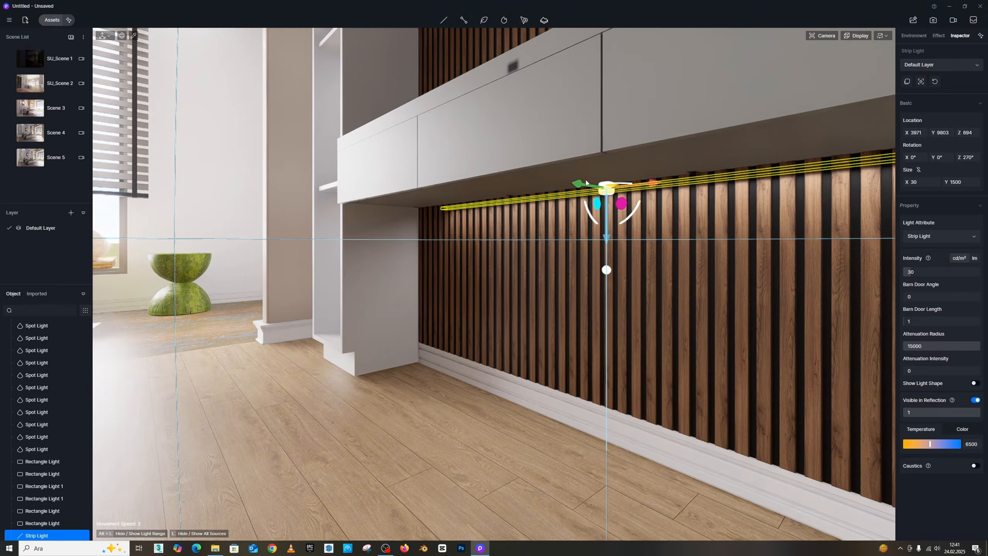
right_drag(581, 187, 502, 231)
right_drag(730, 174, 695, 183)
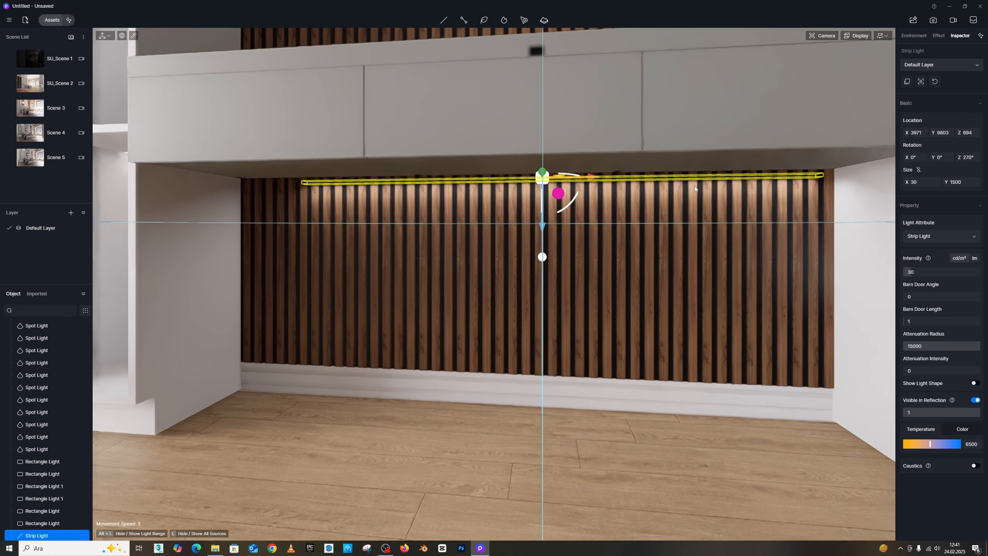
drag(595, 175, 585, 176)
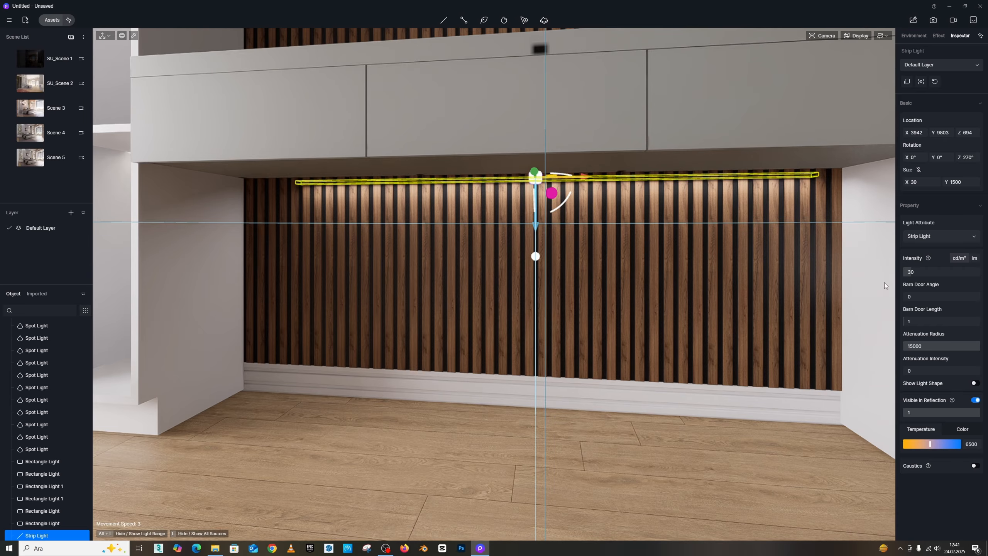
- Copy the strip light upward to the top edge of the slatted wall panel, at about Z 2751
right_drag(871, 286, 852, 272)
right_drag(570, 236, 555, 201)
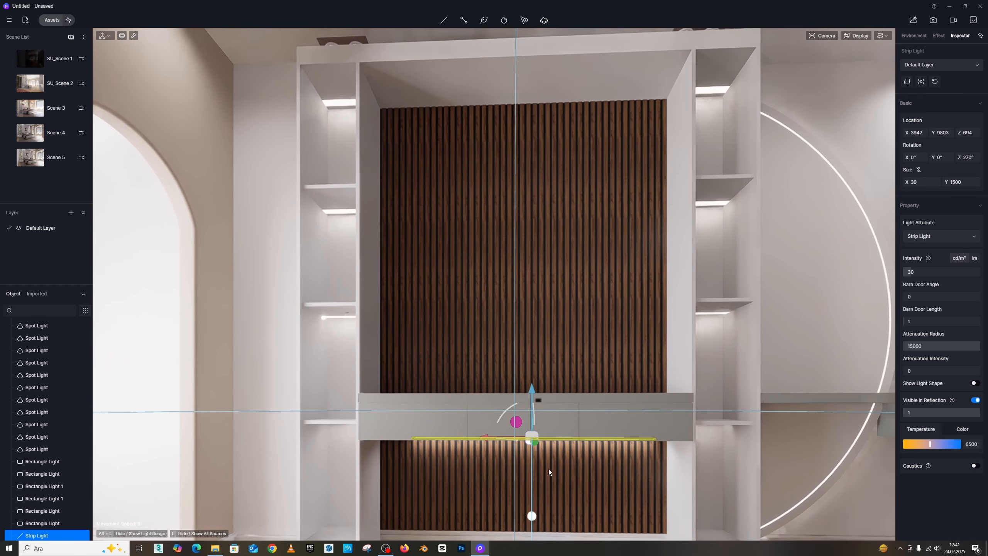
right_drag(548, 468, 577, 415)
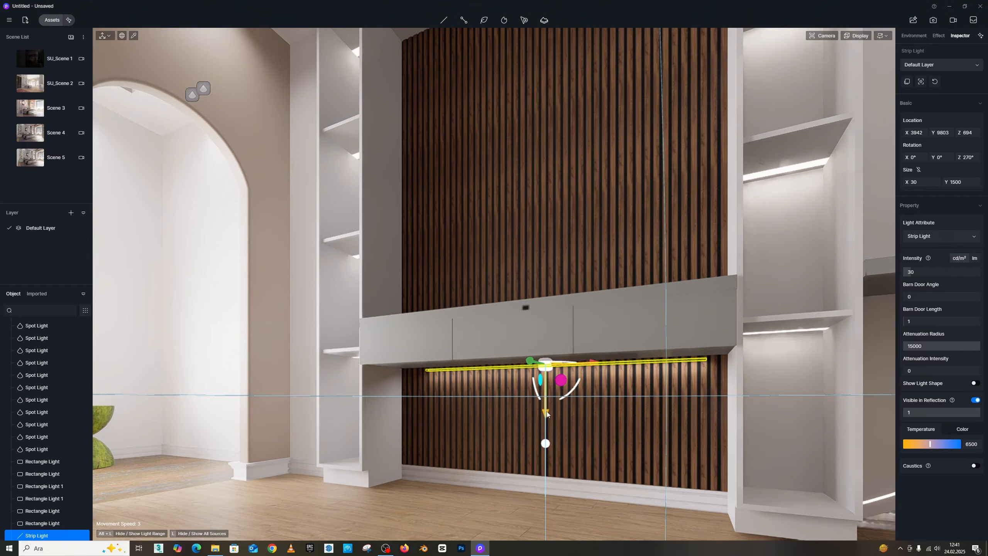
drag(546, 411, 521, 101)
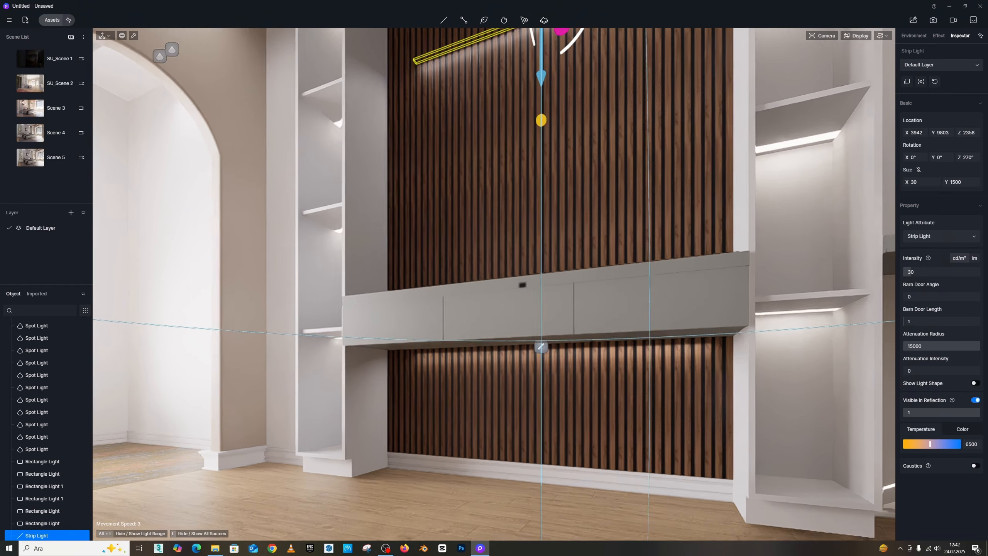
right_drag(523, 120, 516, 130)
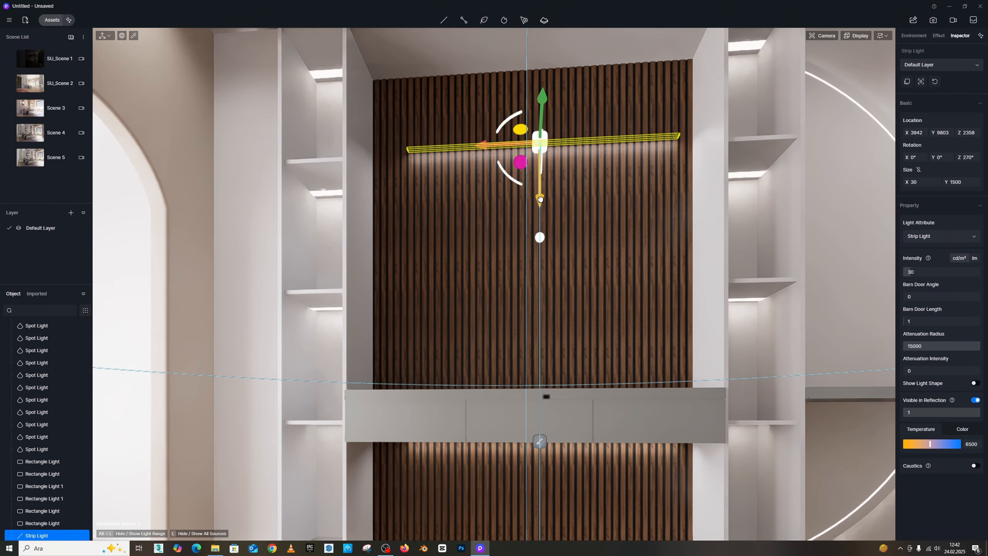
drag(540, 198, 535, 129)
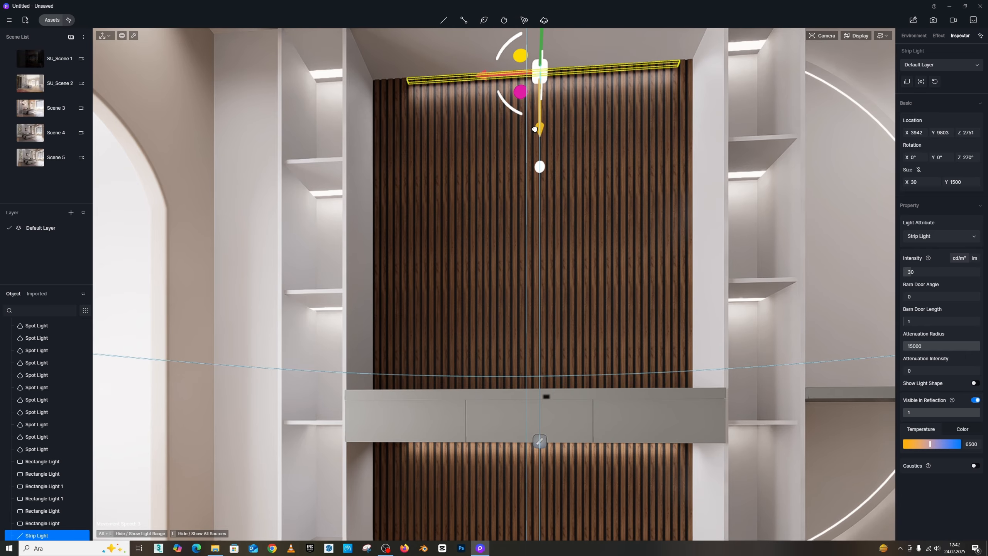
- Copy the strip light down onto the top surface of the lower cabinet, at about Z 1003
key(s)
right_drag(544, 287, 597, 157)
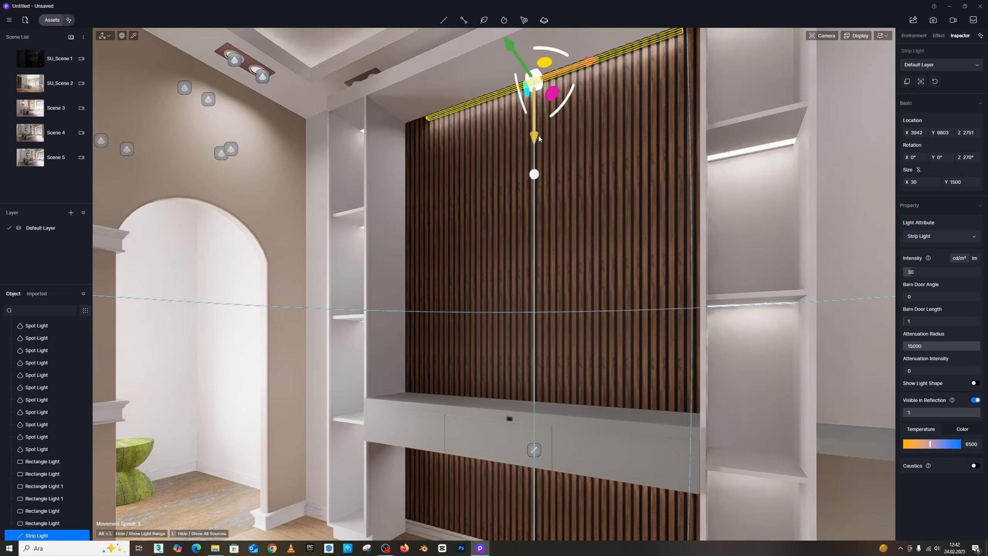
drag(538, 136, 579, 439)
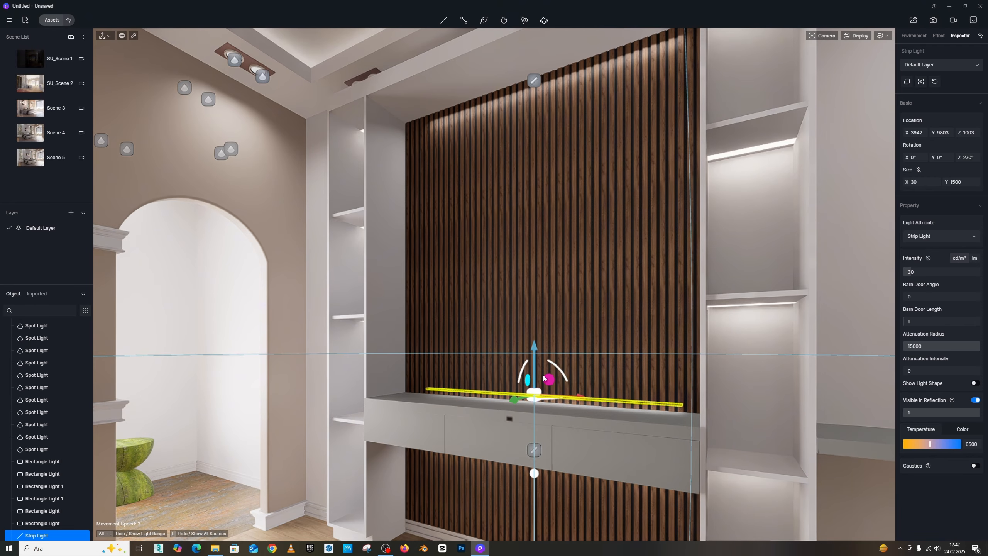
- Flip the cabinet-top strip light to face upward and lower it slightly onto the cabinet surface
key(a)
right_drag(535, 268, 577, 295)
key(w)
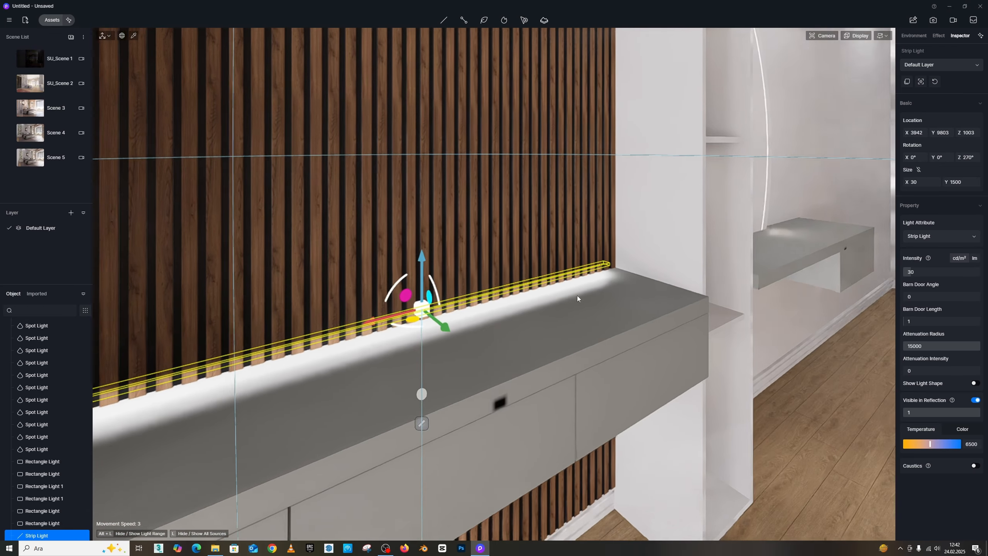
key(s)
key(a)
drag(501, 263, 345, 382)
middle_drag(797, 296, 643, 268)
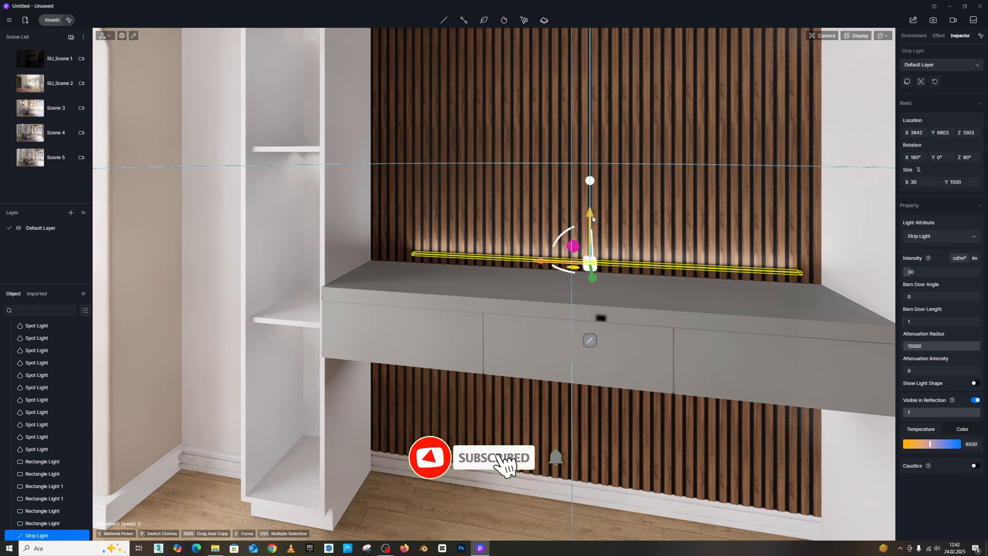
drag(592, 216, 588, 224)
scroll(588, 223, down, 3)
right_drag(588, 222, 638, 222)
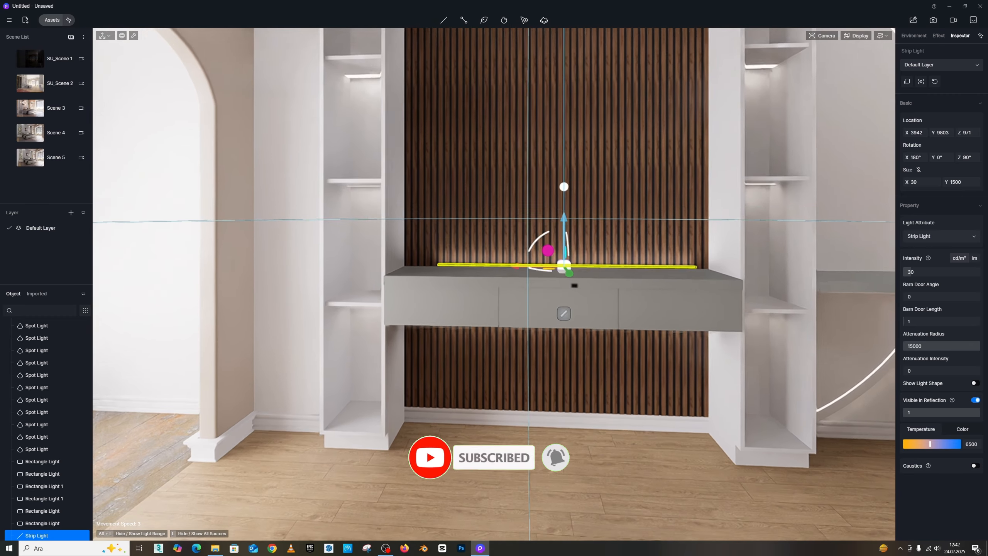
- Select the top strip light and nudge it slightly higher along the panel's upper edge
scroll(584, 249, down, 2)
right_drag(583, 249, 577, 220)
scroll(576, 221, up, 3)
right_drag(577, 110, 538, 73)
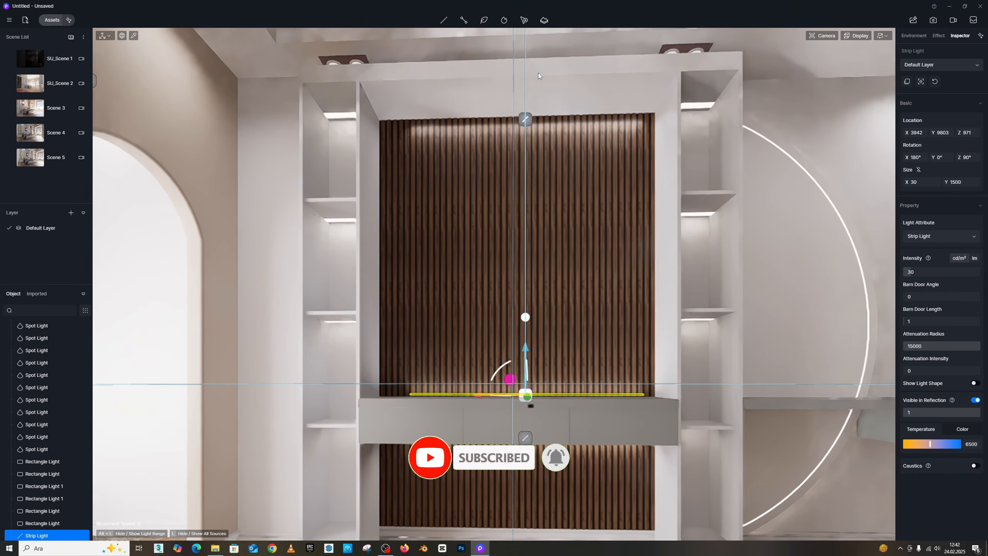
scroll(535, 93, up, 1)
click(529, 94)
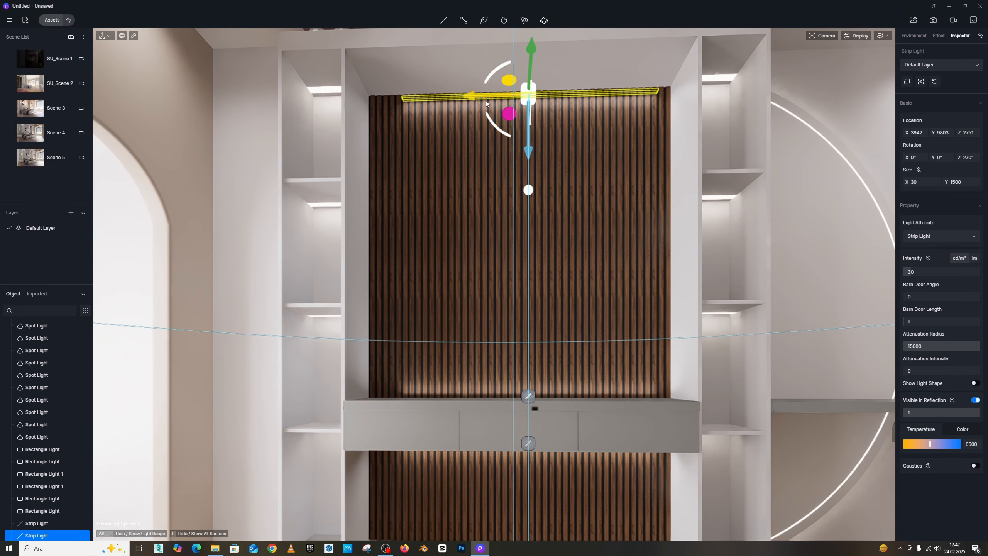
drag(486, 103, 503, 125)
drag(527, 155, 527, 153)
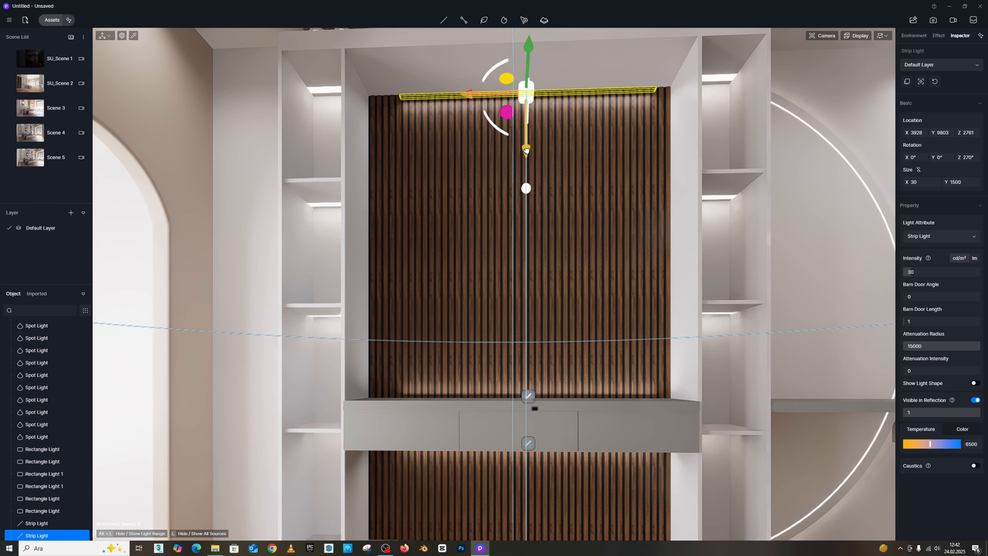
- Resize the top strip light to about 34 by 1674 and recentre it along the panel
drag(910, 182, 916, 181)
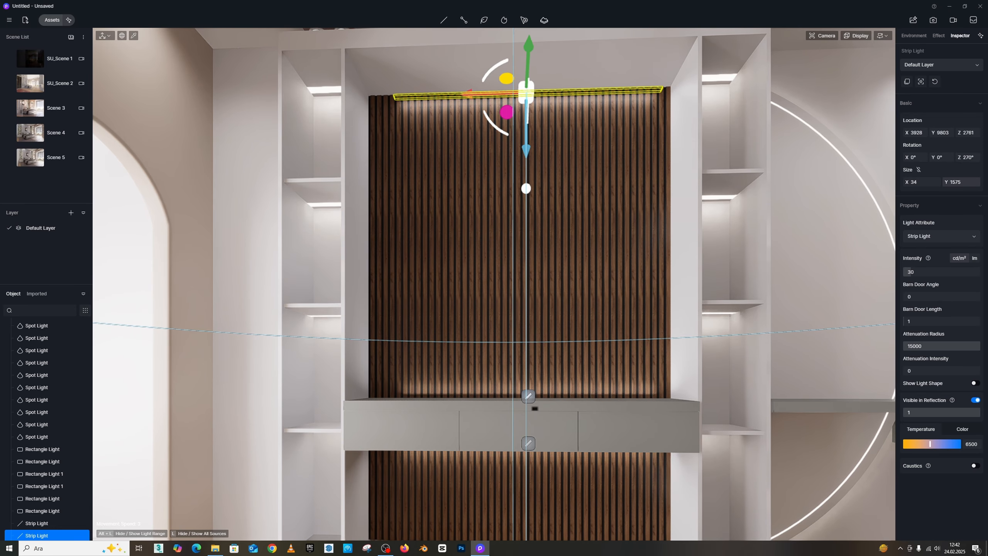
drag(956, 182, 964, 182)
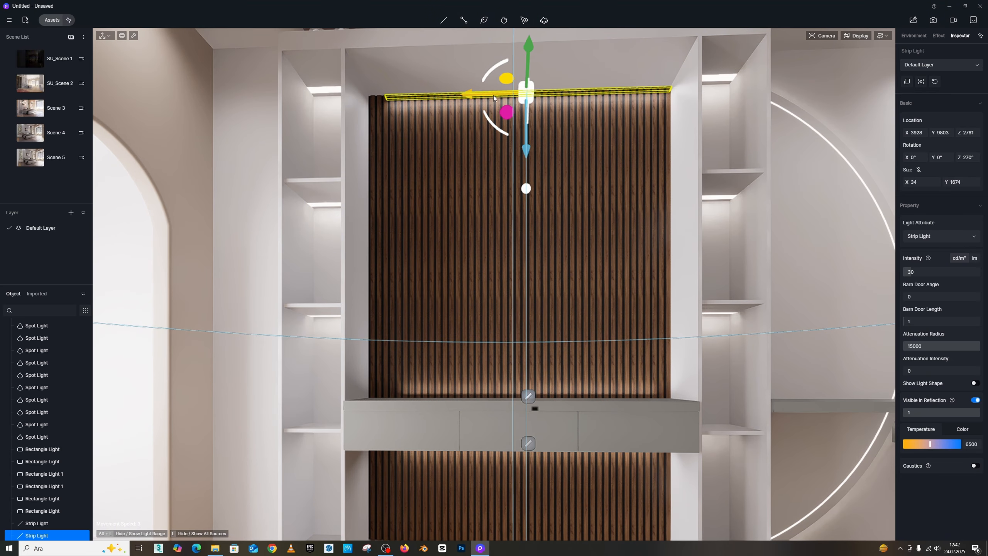
drag(472, 93, 470, 93)
- Search the material library for mirror and apply the Mirror material to the round wall mirror
right_drag(576, 212, 547, 296)
key(s)
right_drag(357, 269, 473, 262)
key(w)
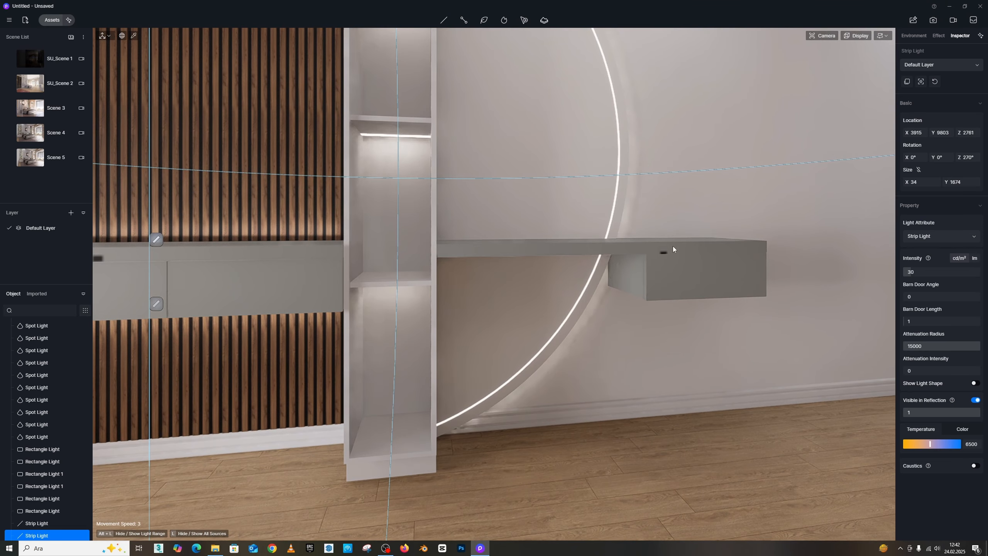
key(s)
right_drag(673, 245, 546, 73)
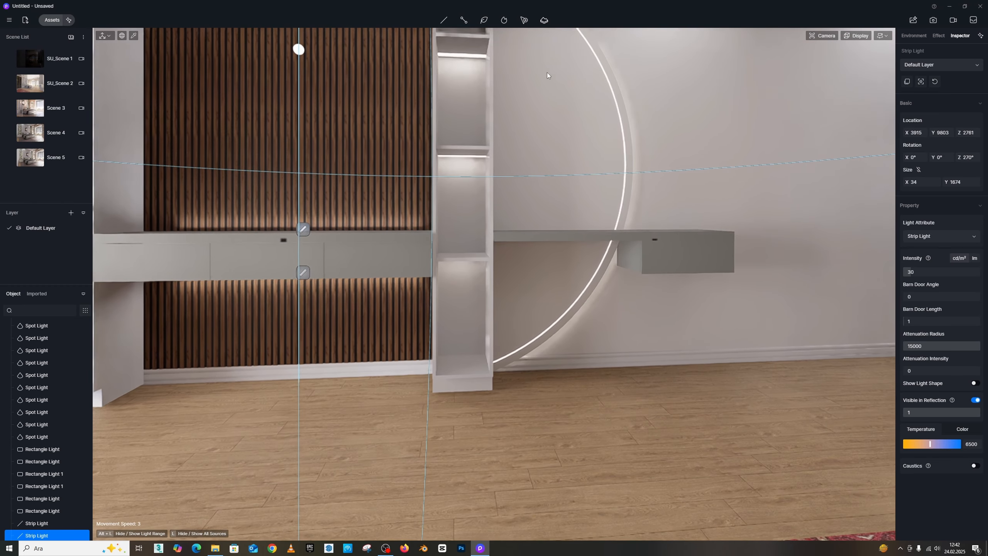
right_drag(587, 134, 471, 128)
key(s)
click(50, 20)
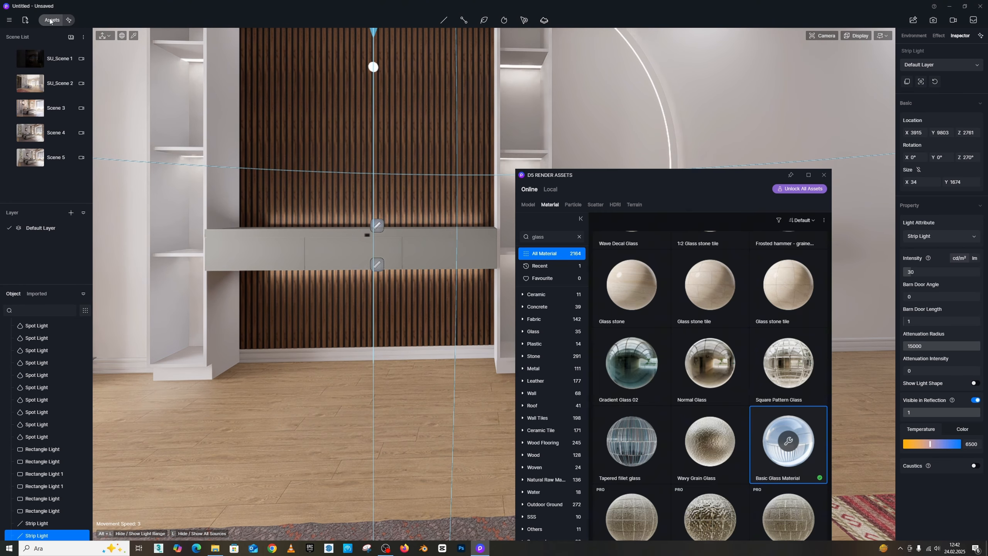
click(578, 237)
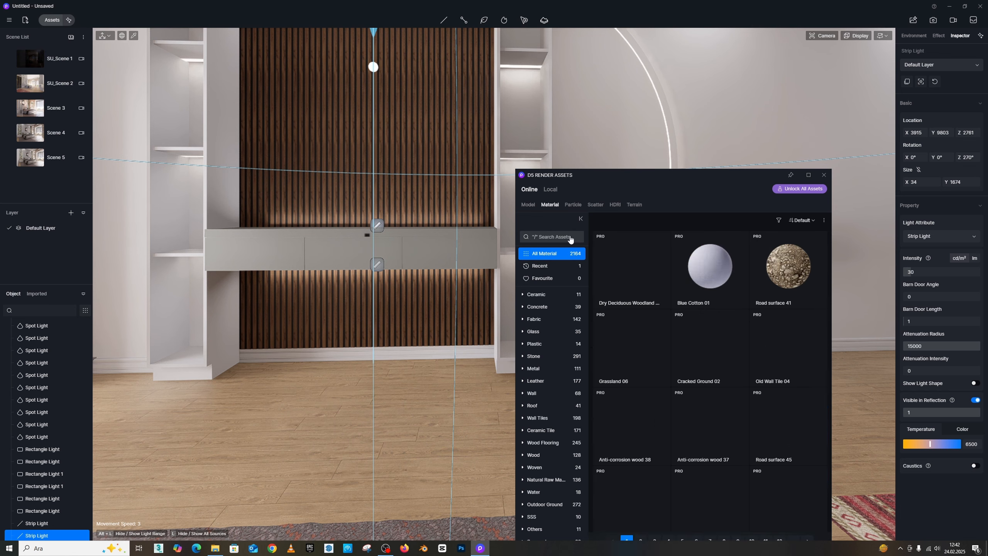
text(mirr)
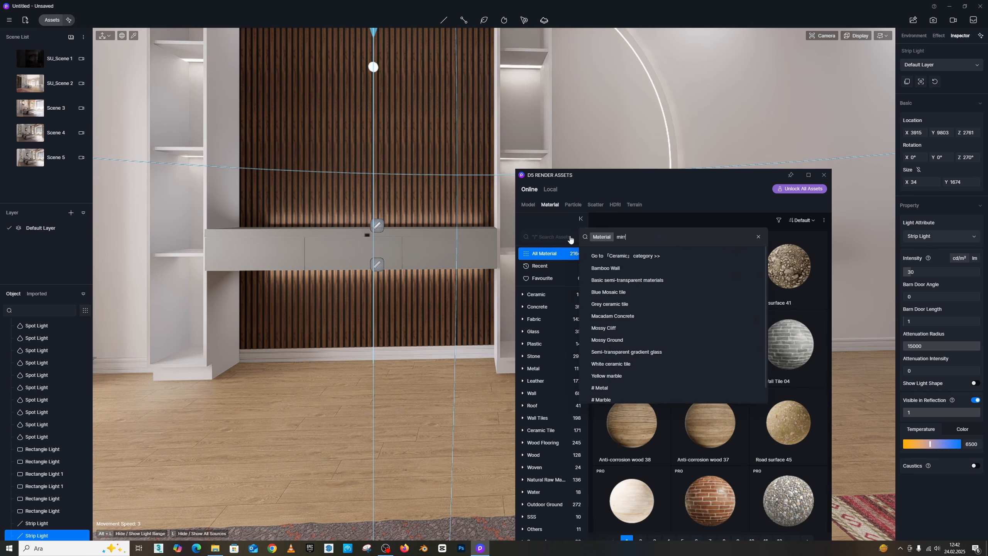
text(or)
key(Return)
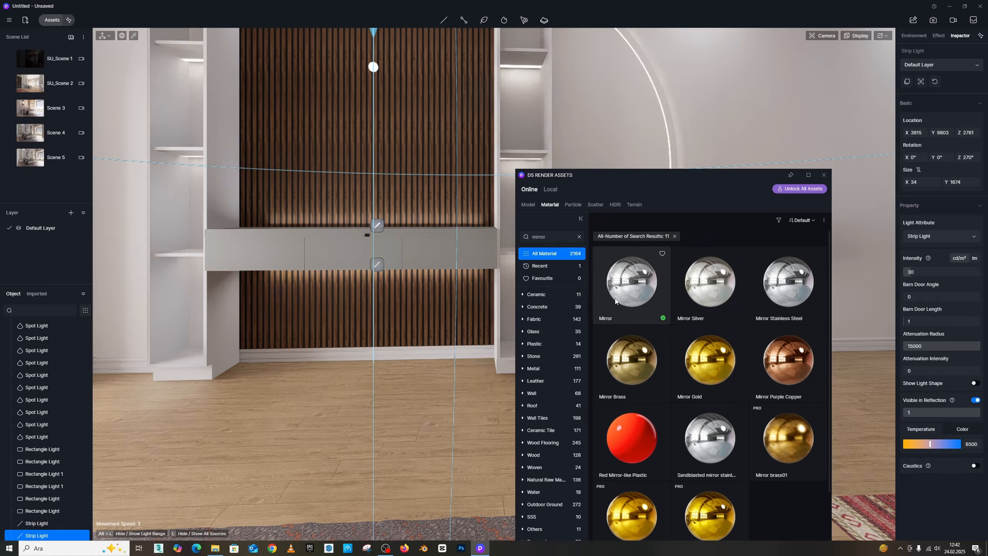
drag(631, 284, 608, 121)
drag(623, 177, 743, 234)
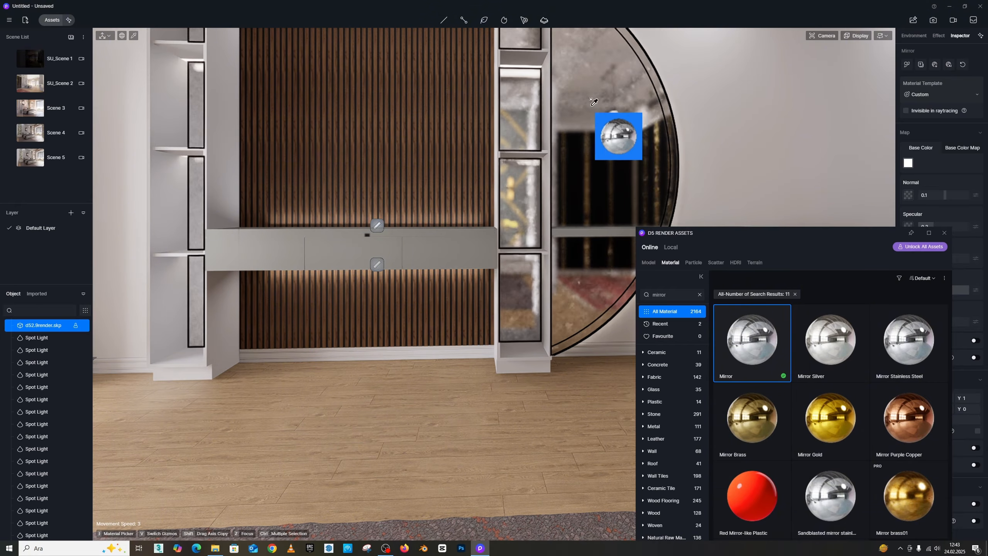
- Close the asset library window
right_click(252, 287)
right_drag(252, 287, 457, 329)
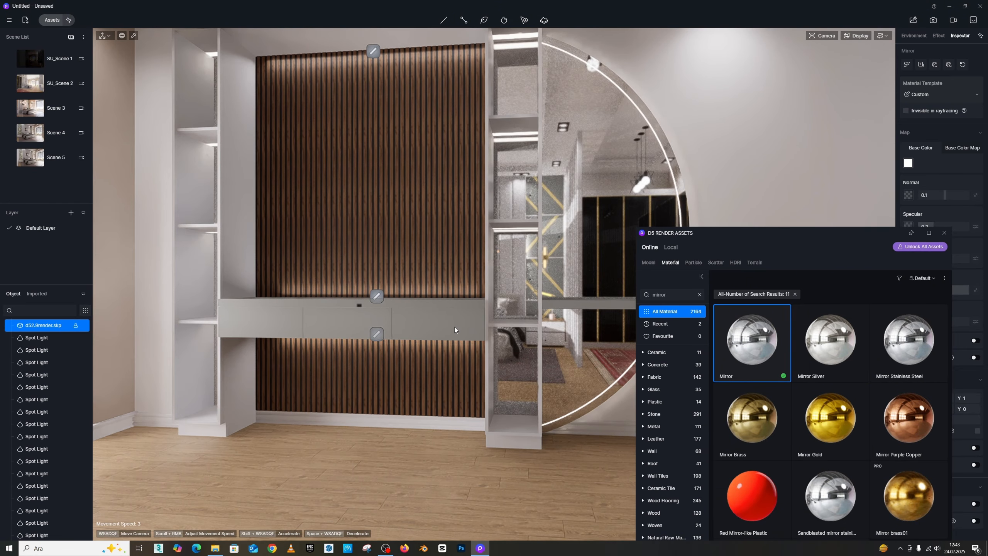
drag(830, 256, 650, 220)
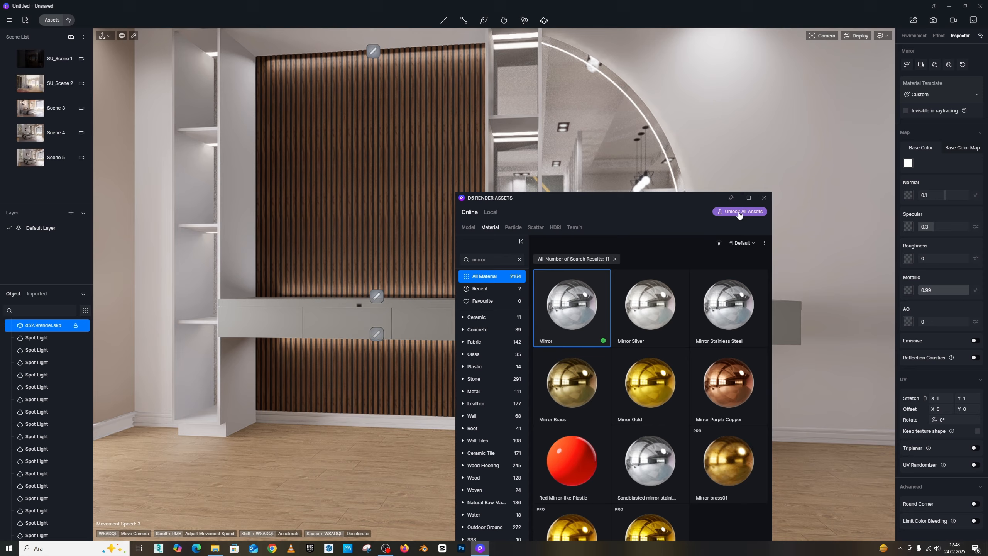
click(764, 199)
- Navigate the camera into the bedroom and frame a view of the bed and feature wall
right_drag(606, 267, 98, 268)
key(s)
key(s)
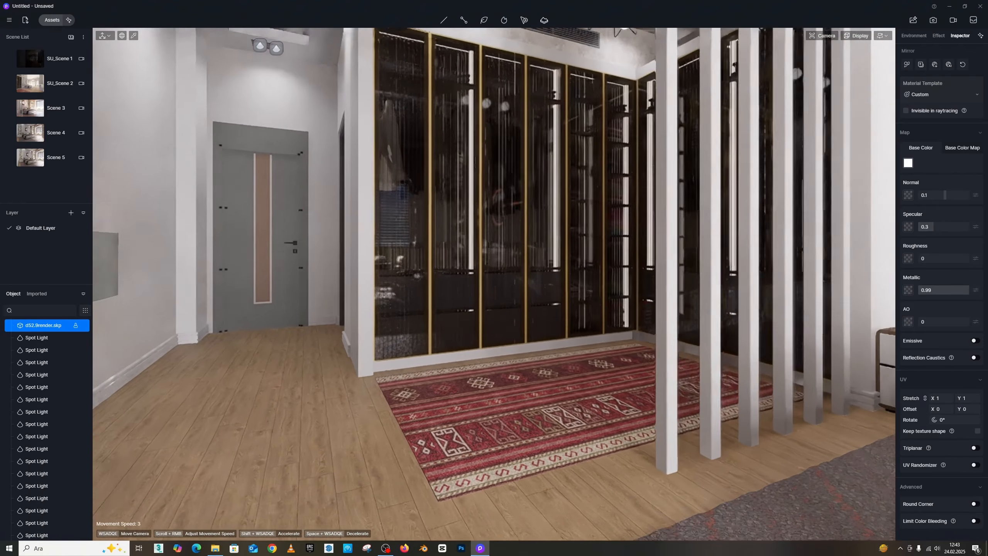
key(s)
right_drag(623, 294, 545, 194)
key(s)
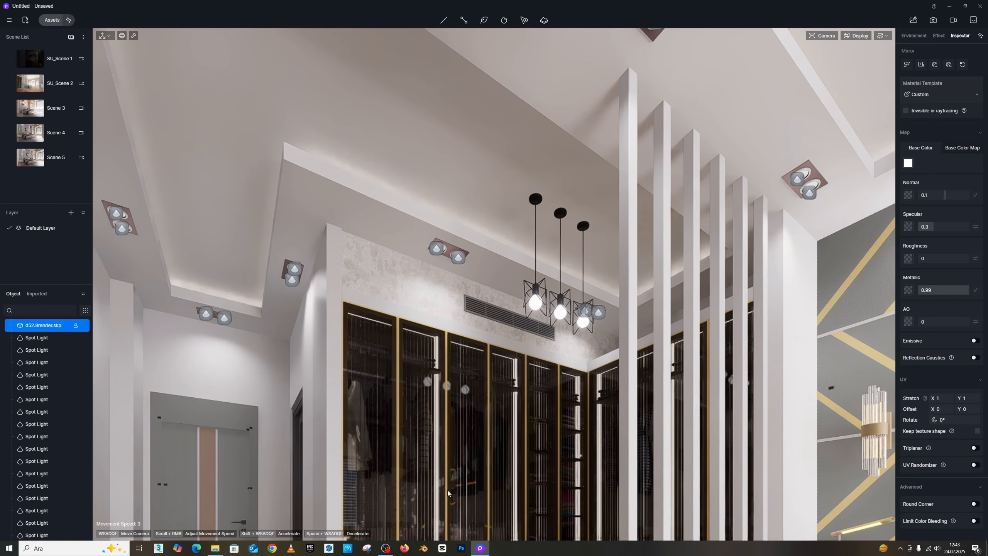
right_drag(437, 291, 449, 316)
click(432, 293)
key(a)
right_drag(460, 262, 549, 273)
key(w)
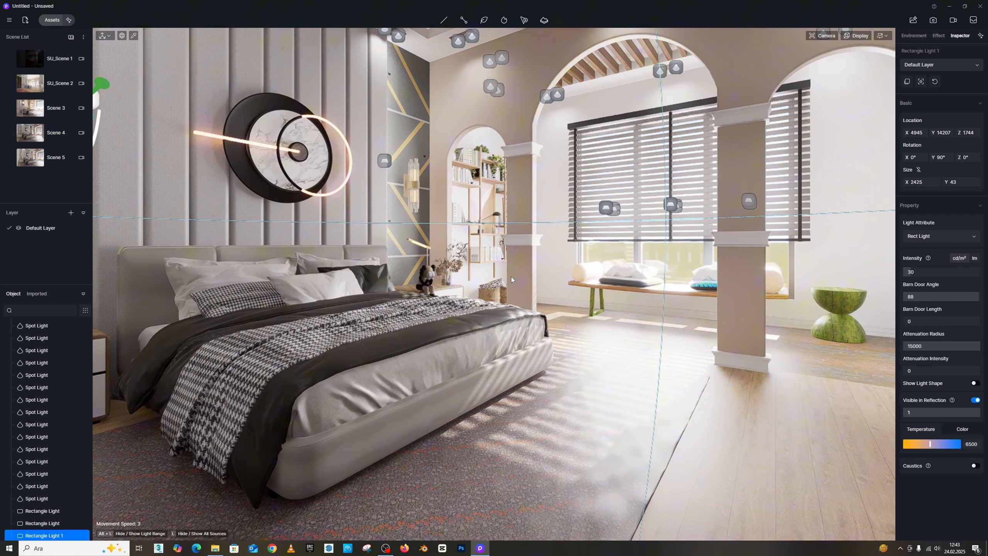
right_drag(532, 281, 490, 272)
key(s)
key(w)
key(s)
key(w)
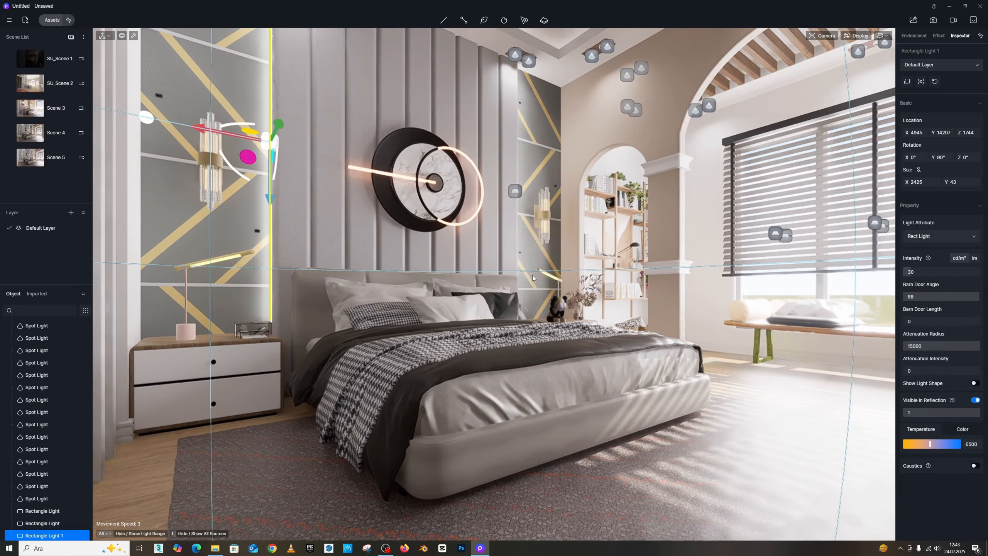
right_drag(532, 249, 516, 258)
key(s)
key(w)
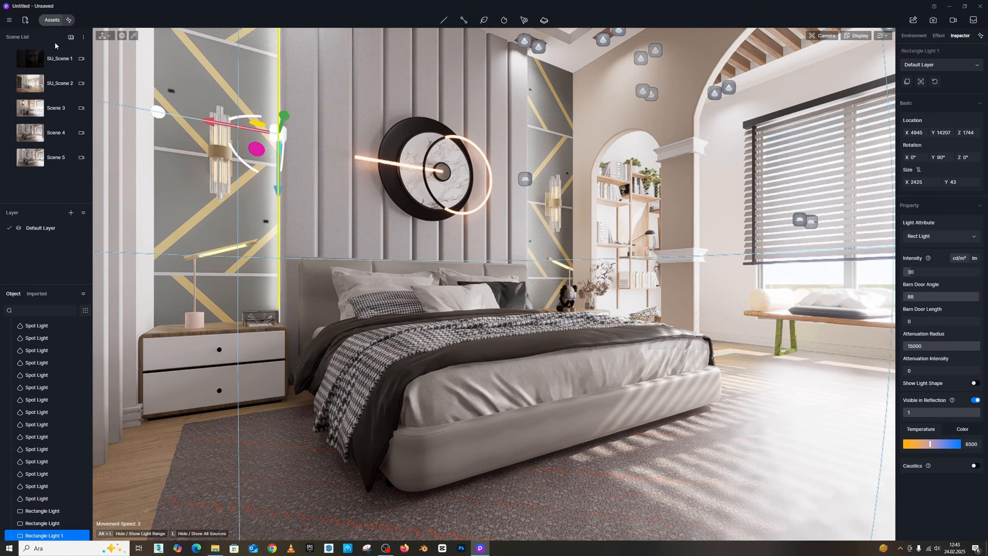
- Save the current view as a new scene and switch to image render mode
click(71, 38)
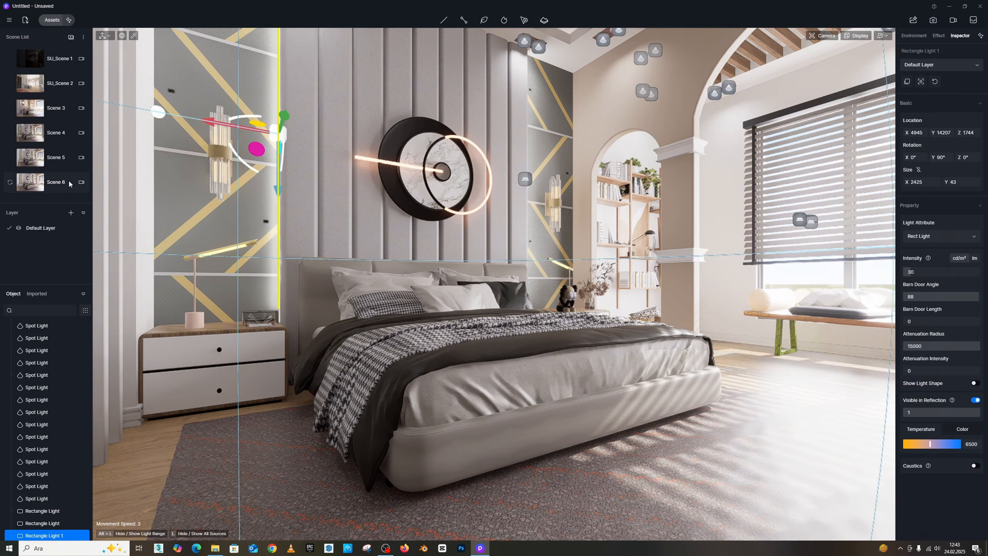
click(46, 188)
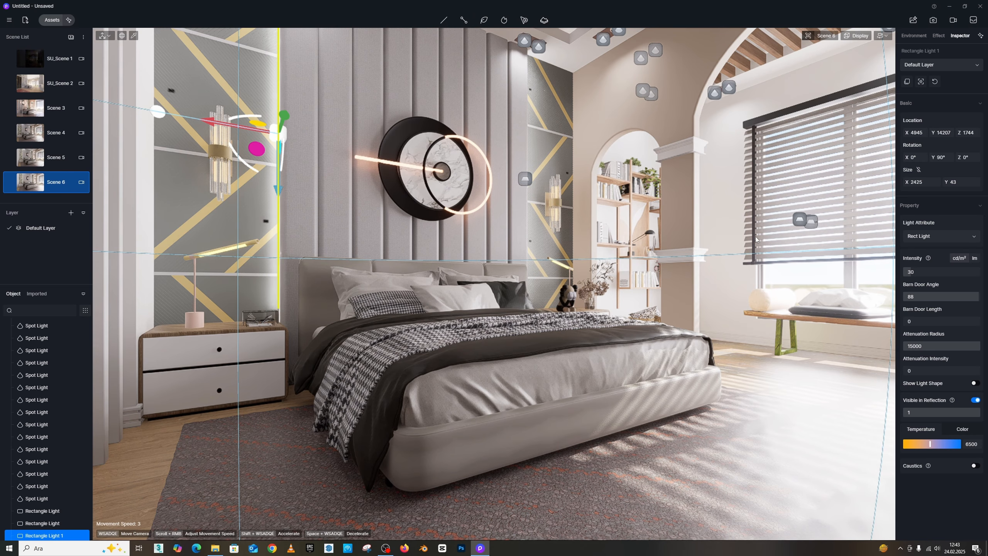
click(932, 20)
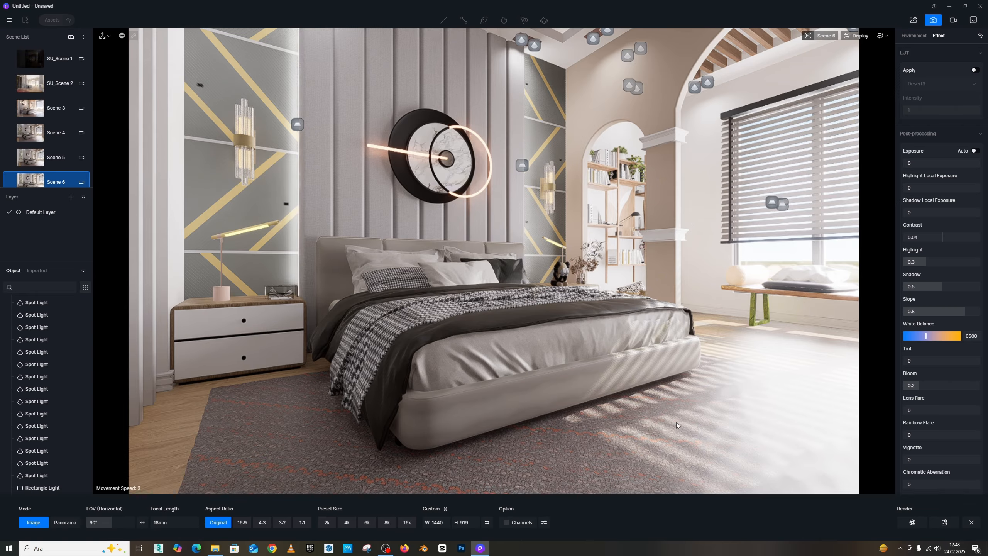
- Set the render preset size to 4k and, after previewing other aspect ratios, keep the Original aspect ratio
click(351, 524)
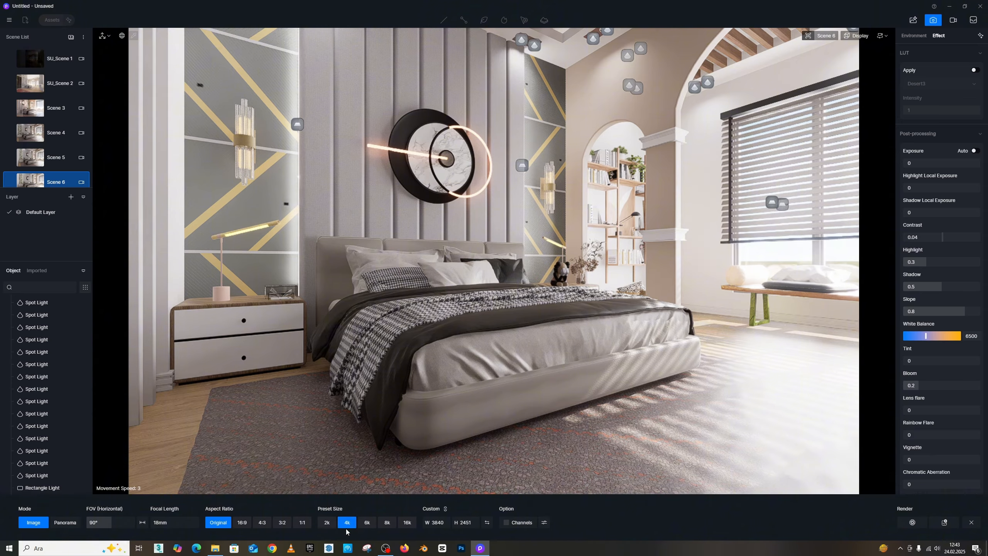
click(242, 522)
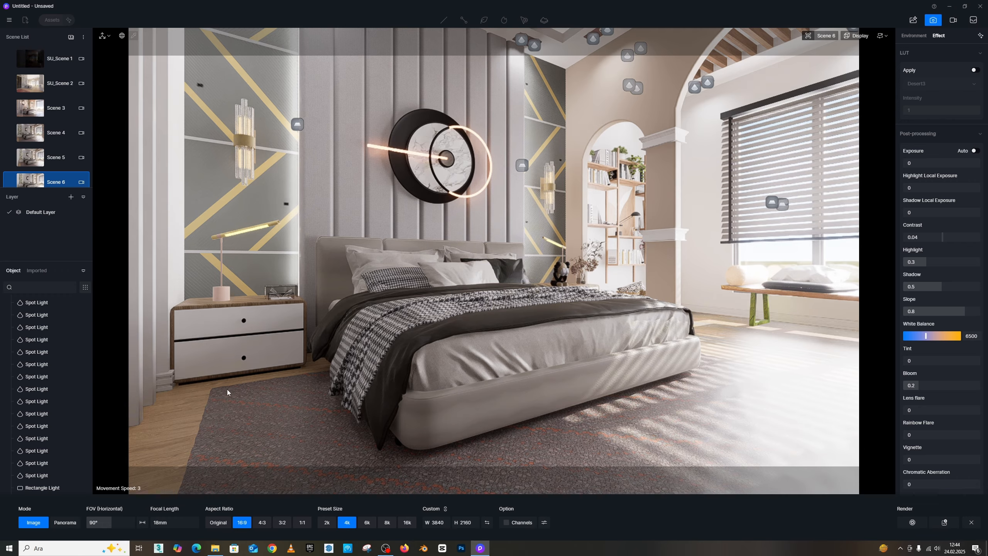
click(263, 522)
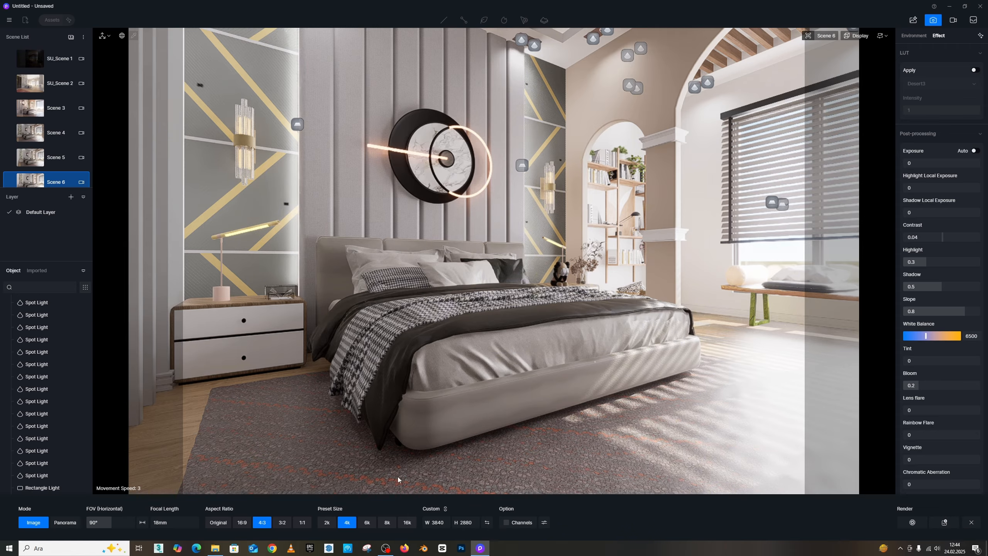
click(283, 522)
click(303, 522)
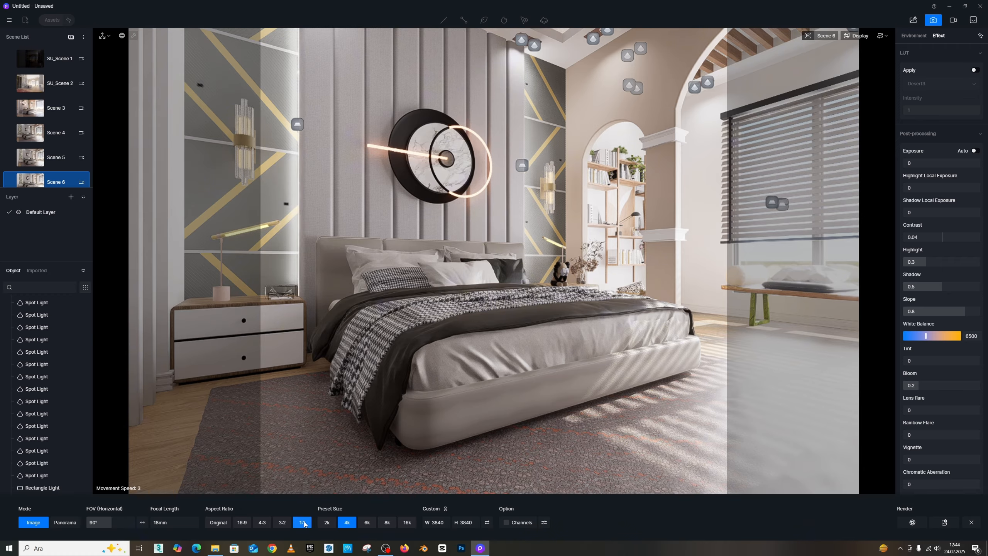
click(243, 522)
click(218, 522)
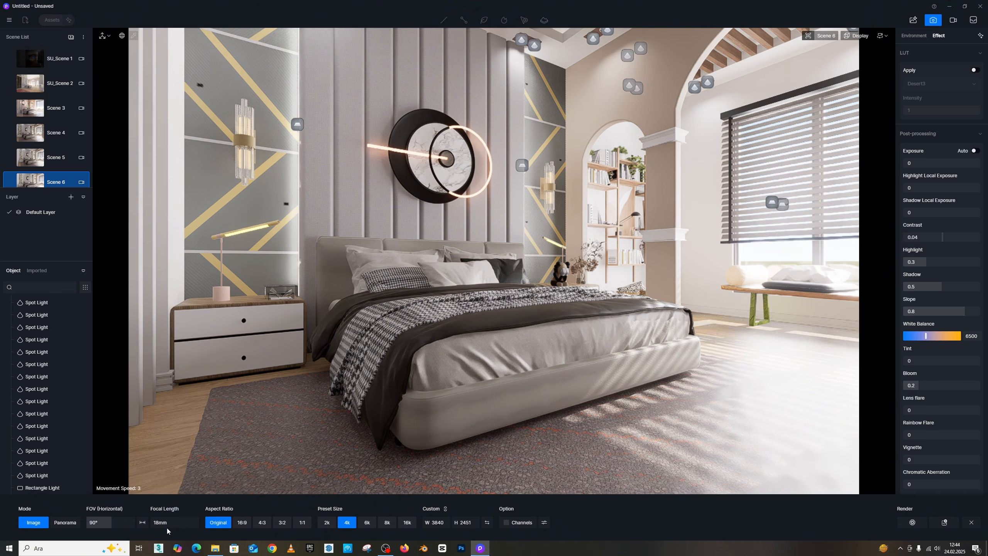
- Set the camera focal length to 35 mm and move the camera back to reframe the bed
click(177, 522)
text(35)
key(Return)
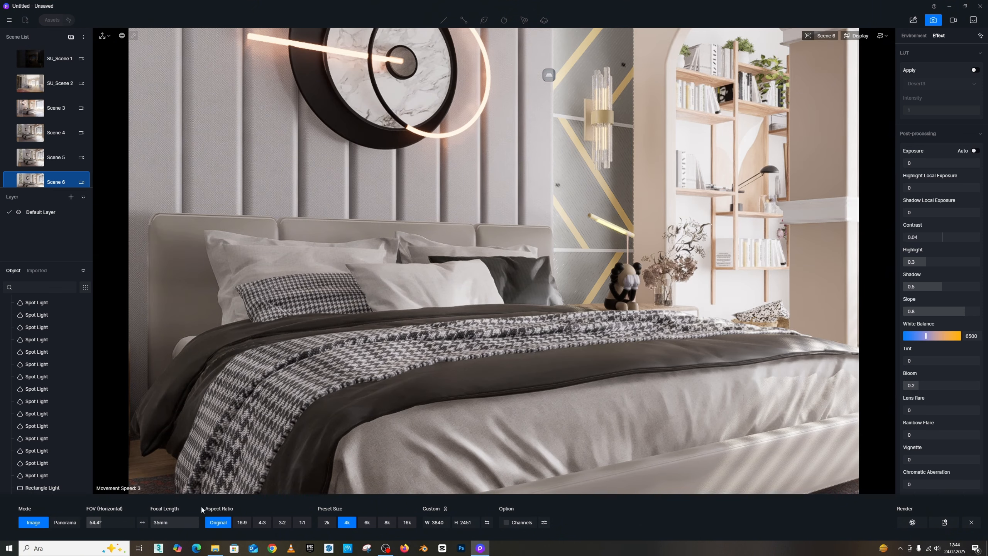
key(s)
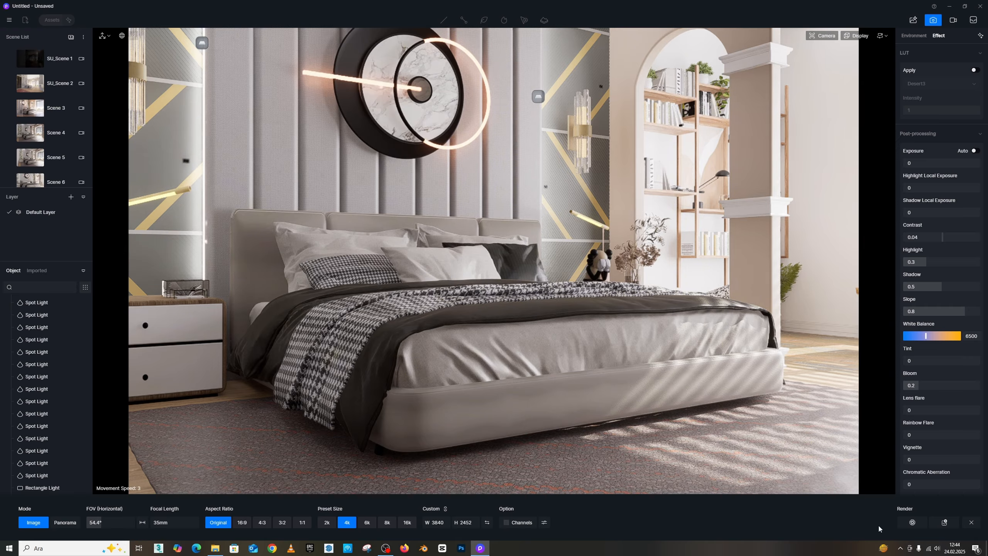
- Start rendering the image and browse into the d5 render skp dosyası ve malzemeler desktop folder to save it there
click(911, 522)
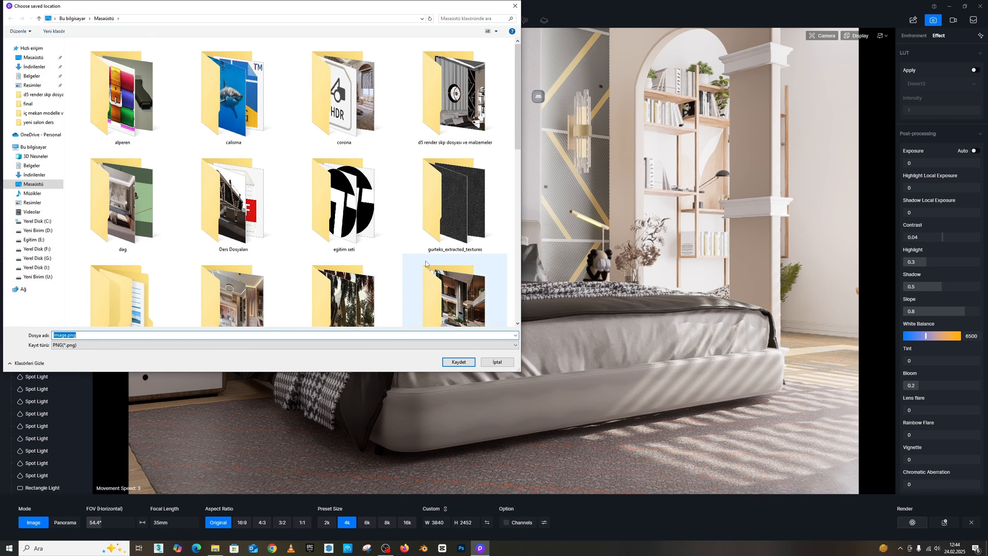
click(233, 97)
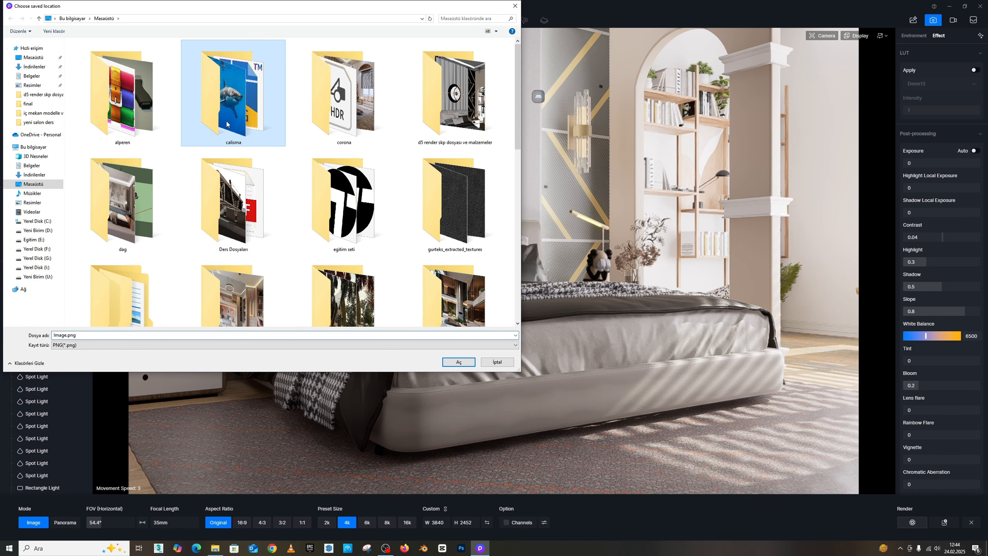
click(455, 101)
double_click(476, 111)
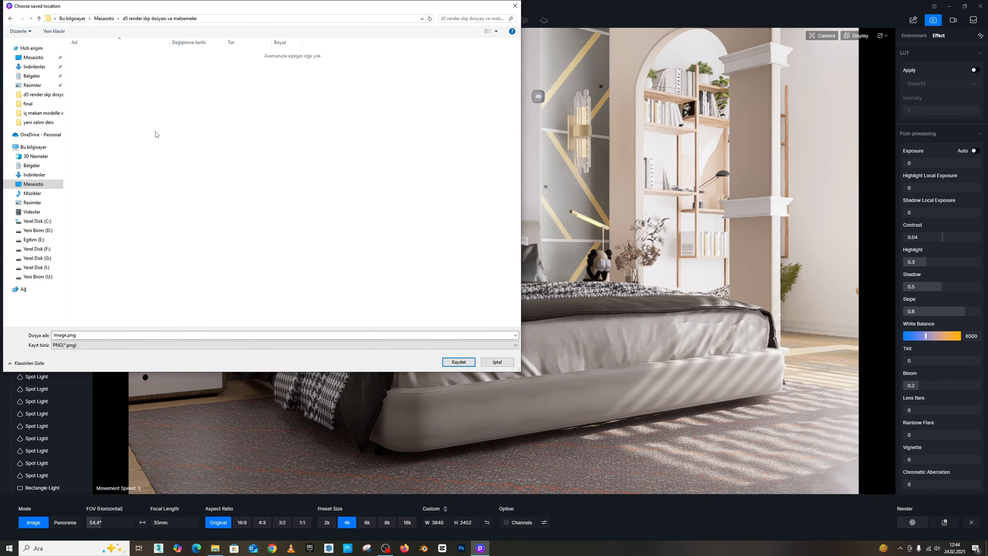
right_click(235, 128)
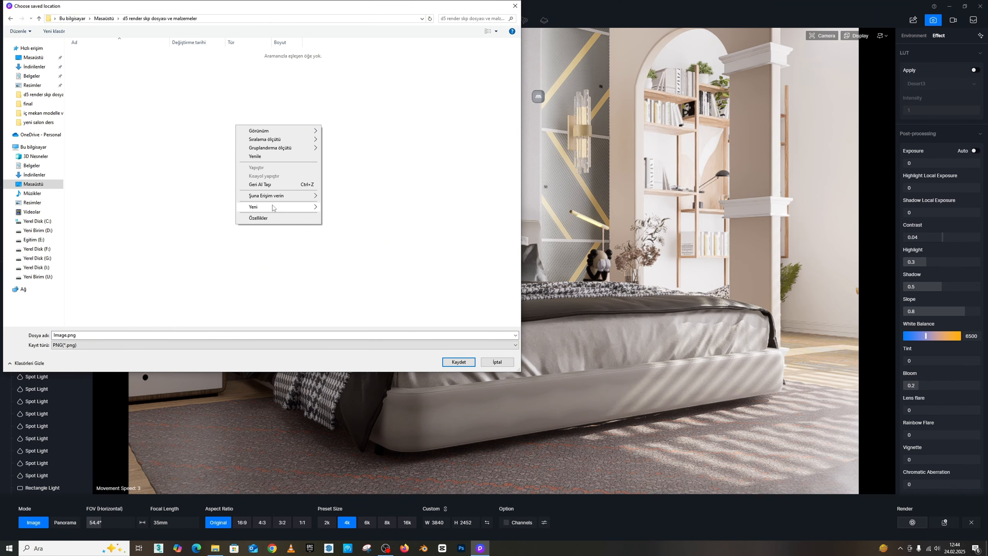
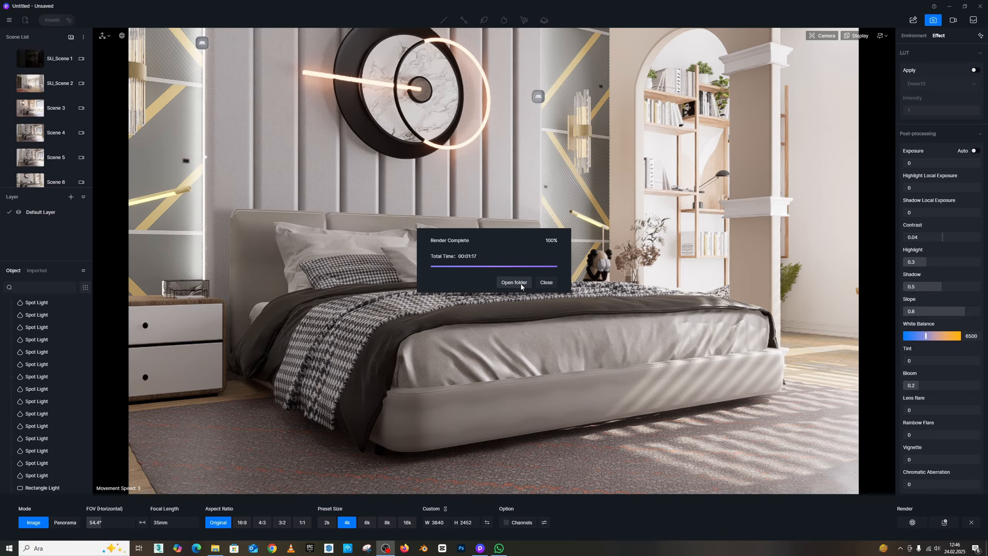
- Open the saved render image from its output folder and zoom in to inspect its details
click(515, 282)
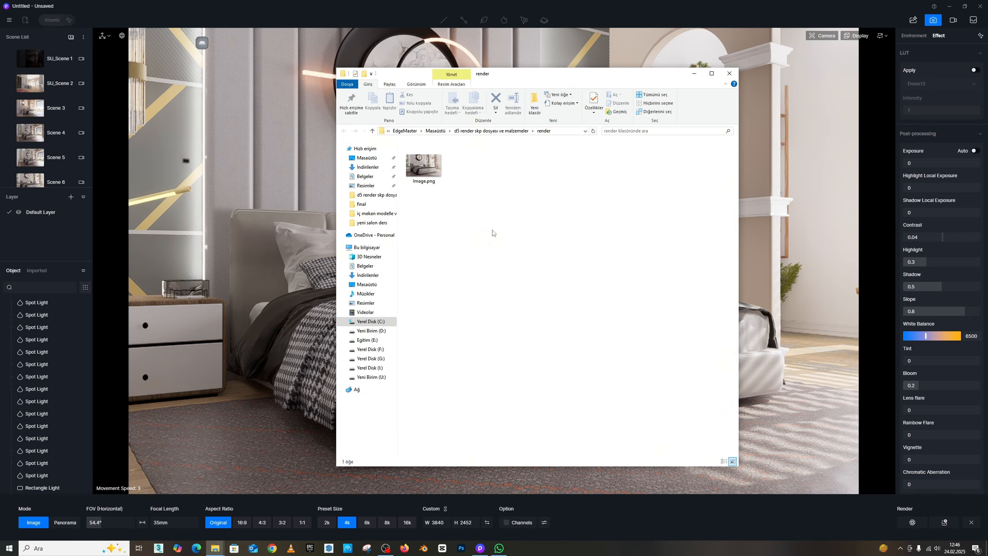
double_click(424, 167)
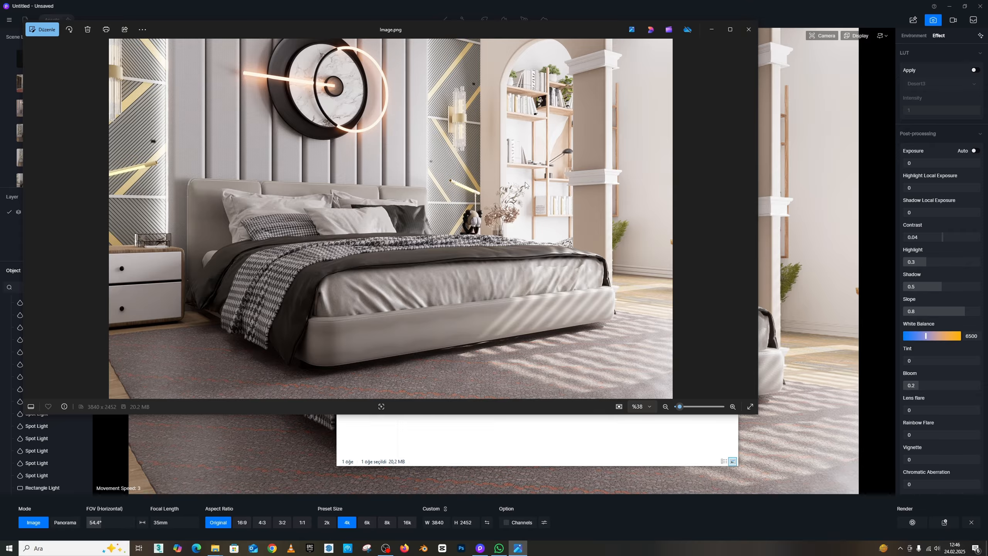
click(729, 30)
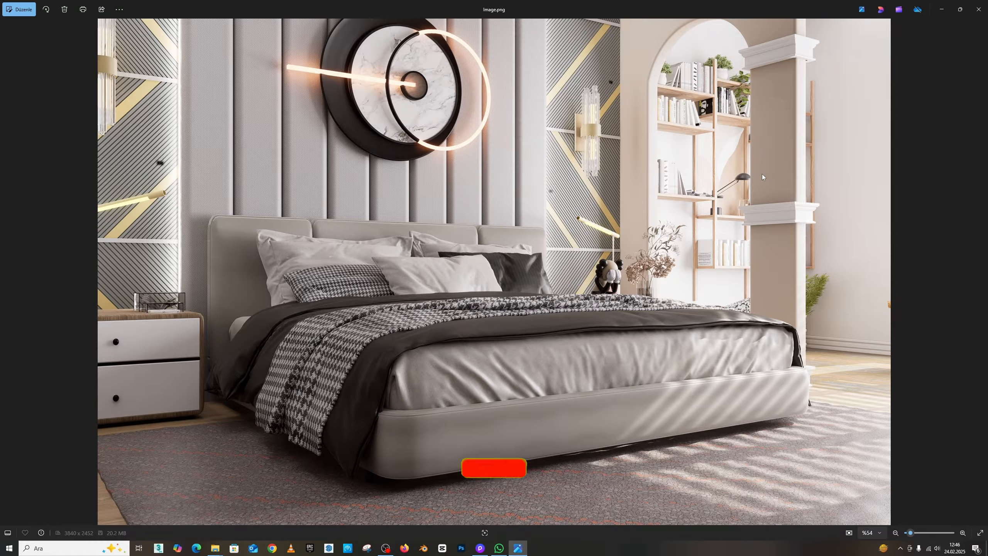
scroll(261, 121, up, 5)
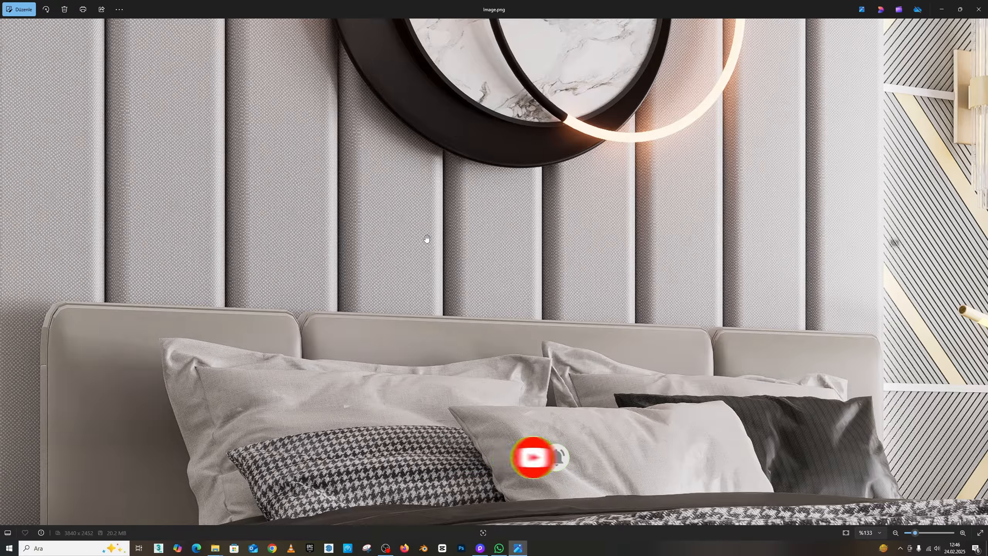
scroll(427, 238, down, 5)
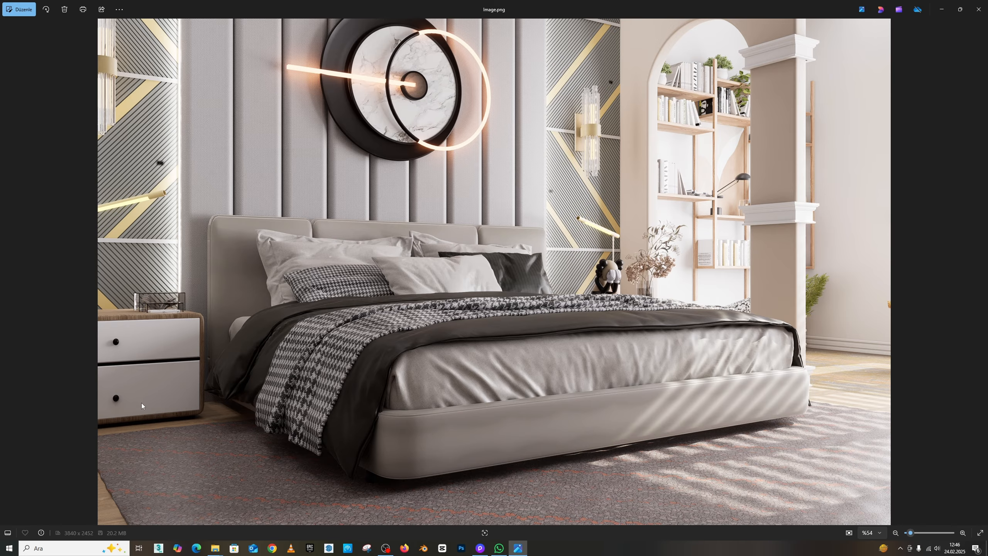
scroll(150, 370, up, 3)
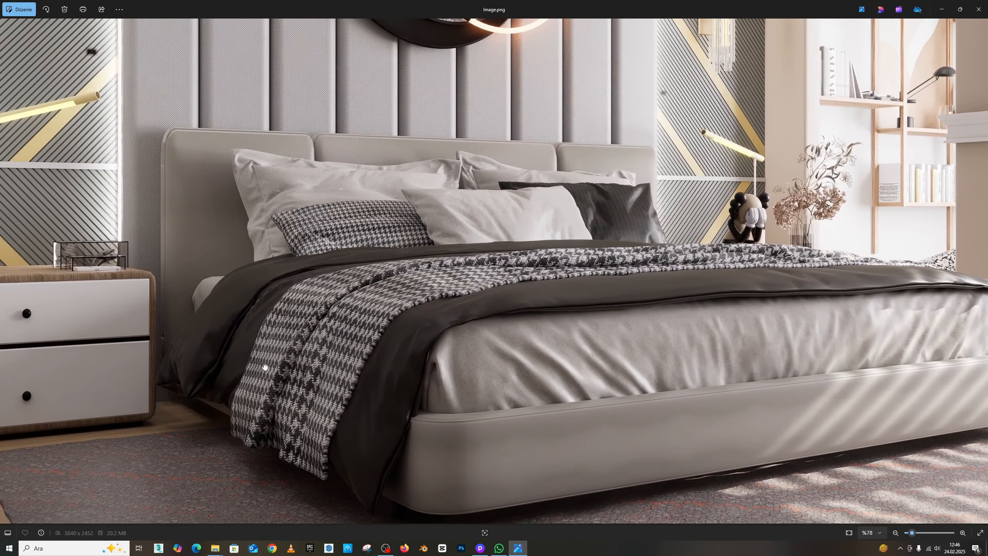
scroll(422, 324, down, 3)
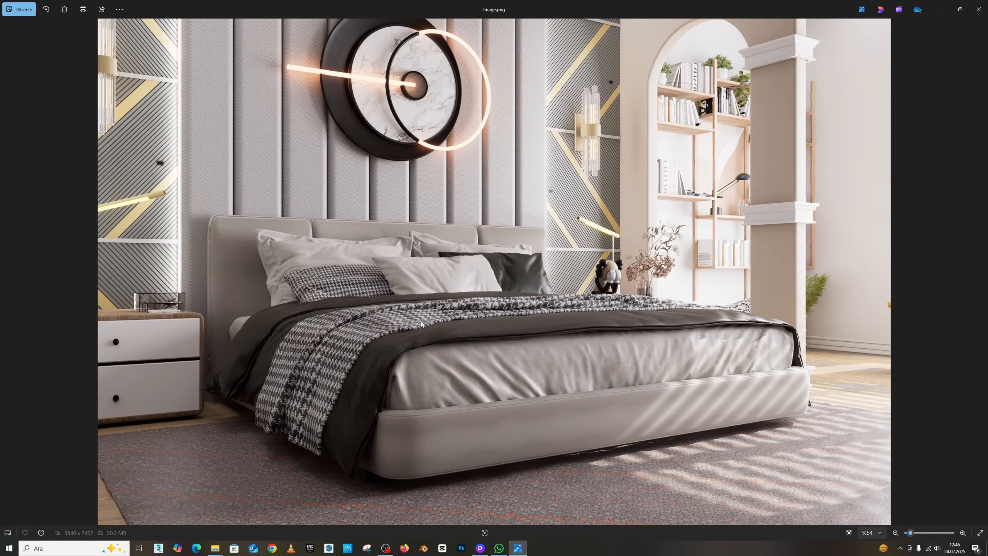
- Close the image viewer, folder window and render-complete dialog, and exit the image render mode
click(979, 9)
click(733, 83)
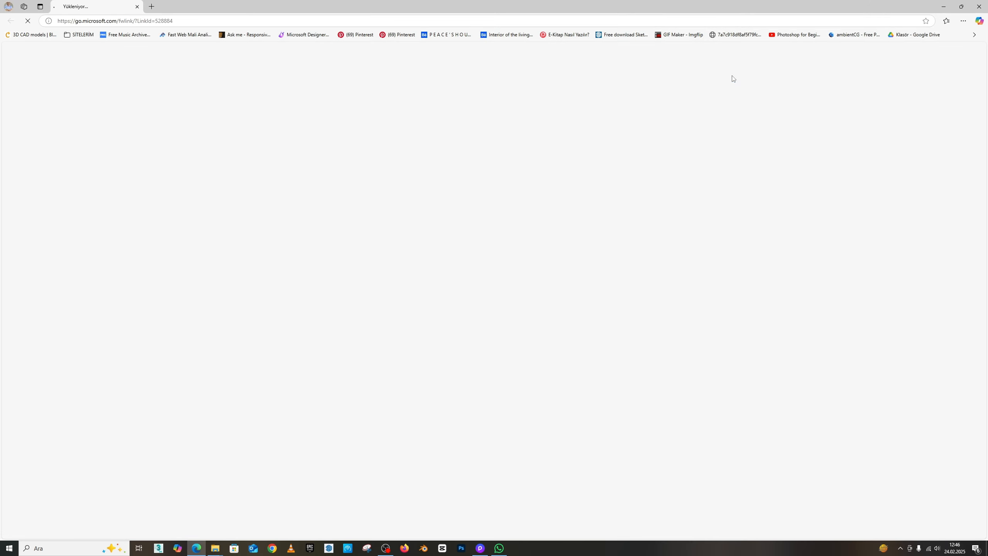
click(979, 6)
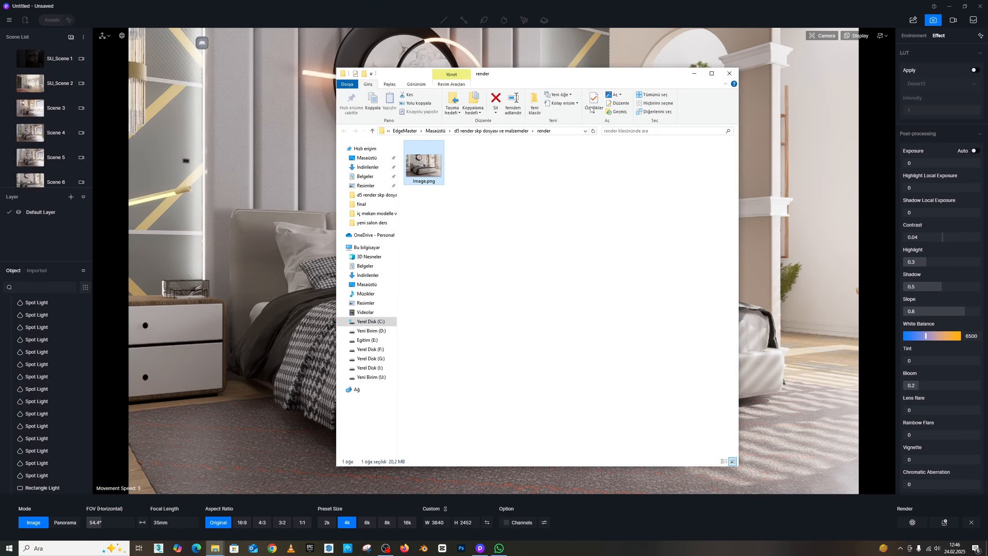
click(730, 76)
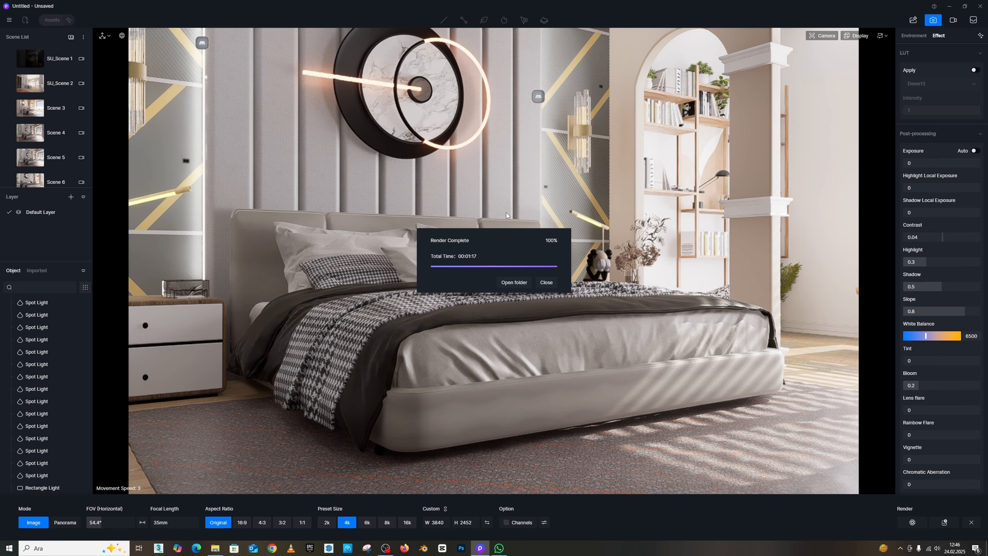
click(546, 282)
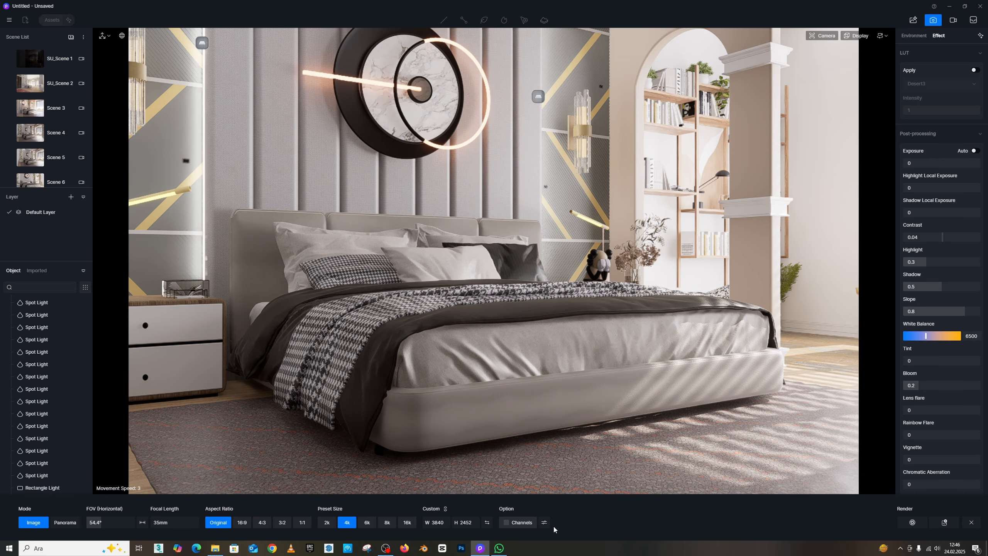
click(971, 522)
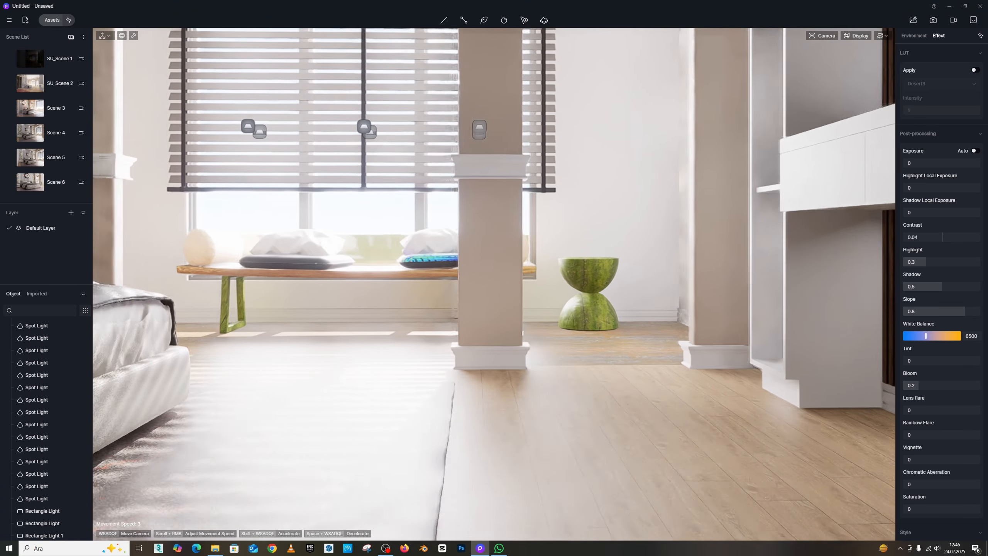
- Navigate the camera around the bedroom toward the window
right_drag(494, 284, 342, 282)
key(s)
right_drag(494, 346, 429, 305)
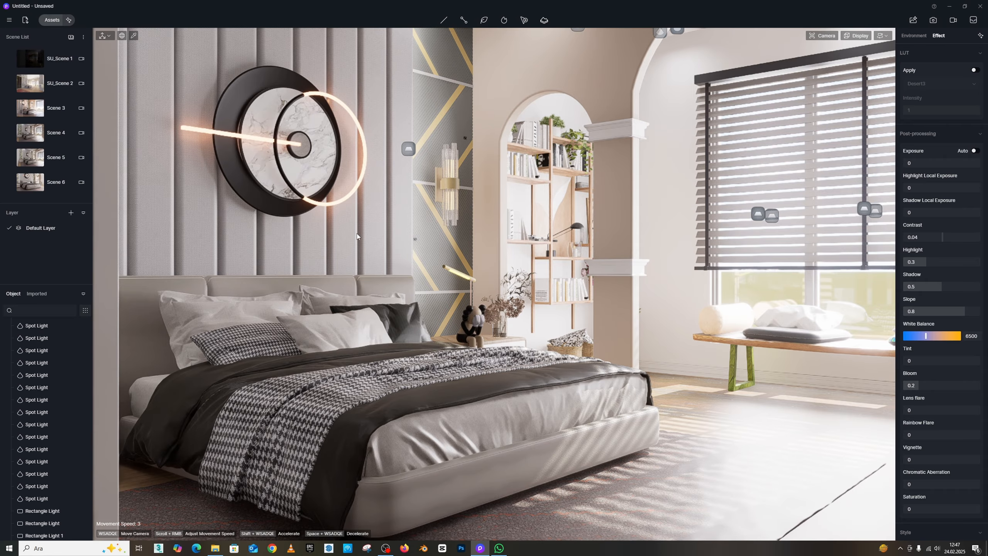
mouse_move(357, 233)
right_down()
mouse_move(444, 218)
mouse_move(374, 231)
mouse_move(362, 251)
right_up()
key(w)
key(s)
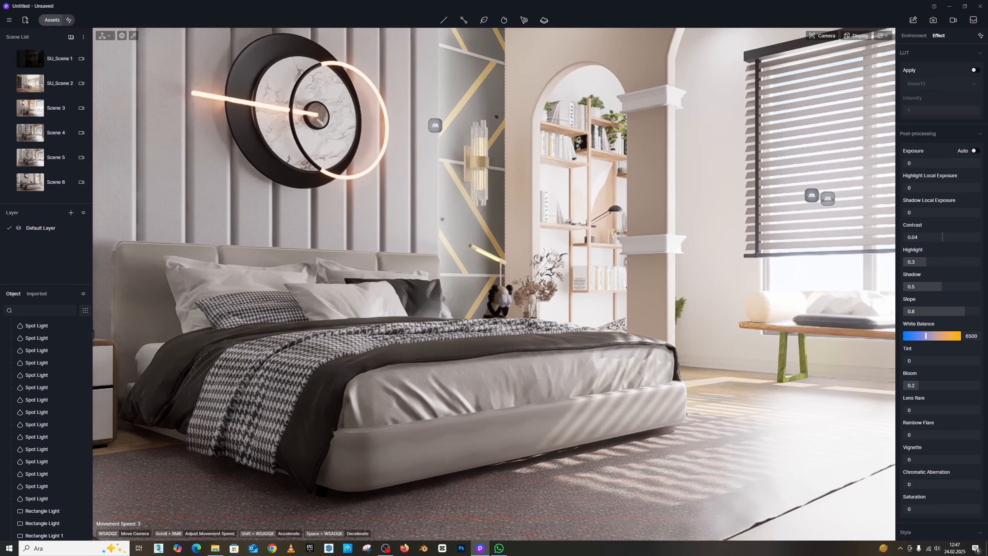
right_drag(399, 220, 339, 219)
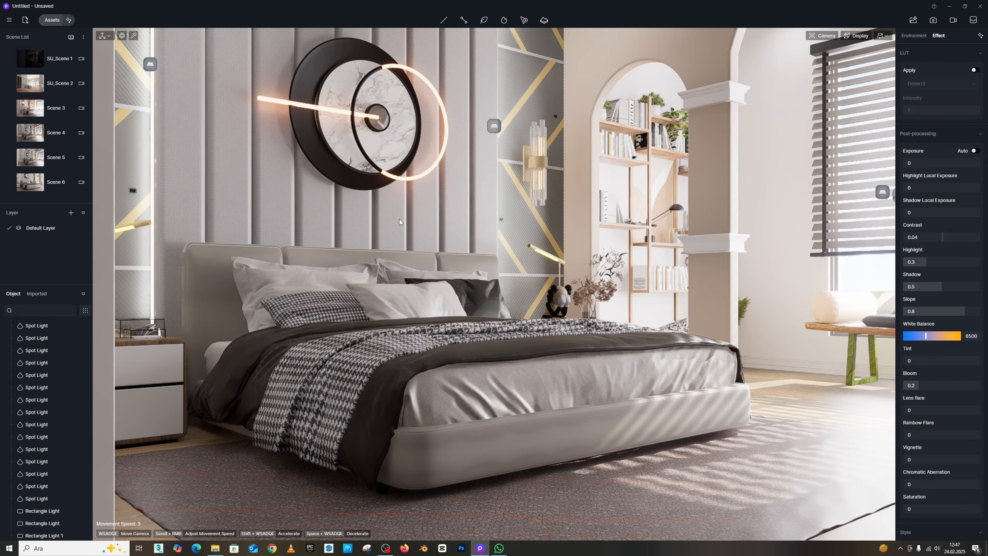
right_drag(381, 235, 652, 102)
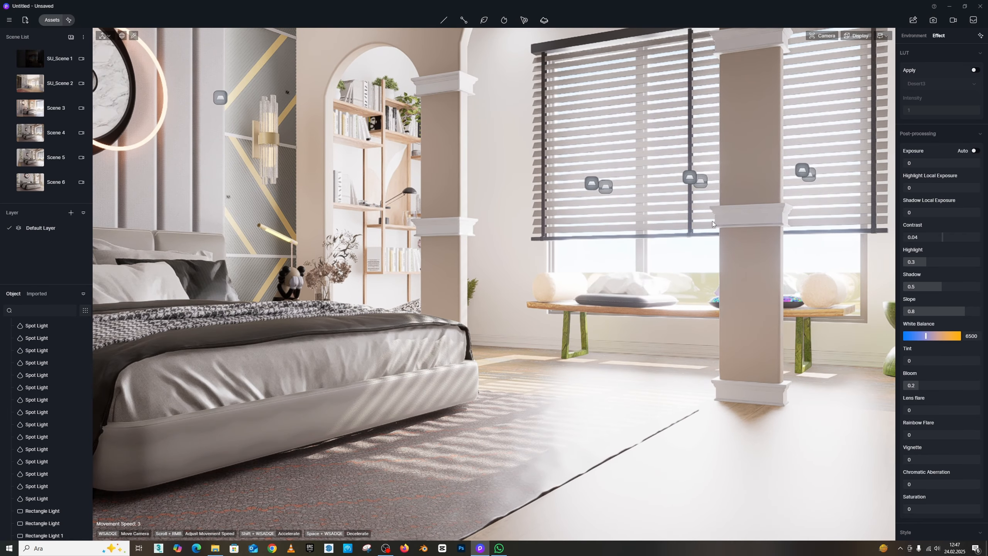
key(w)
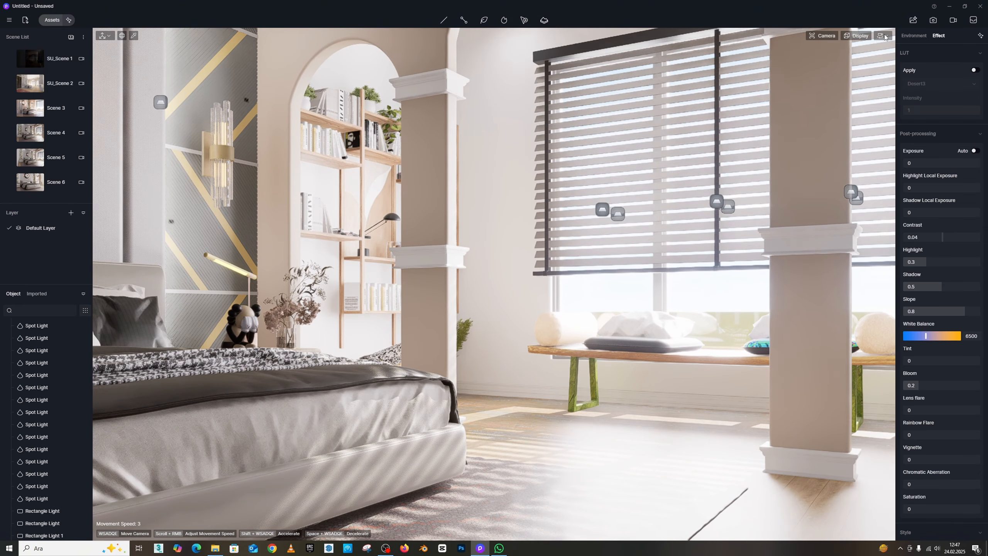
- Open the navigation settings and fly the camera out through the window to view the house exterior
click(882, 36)
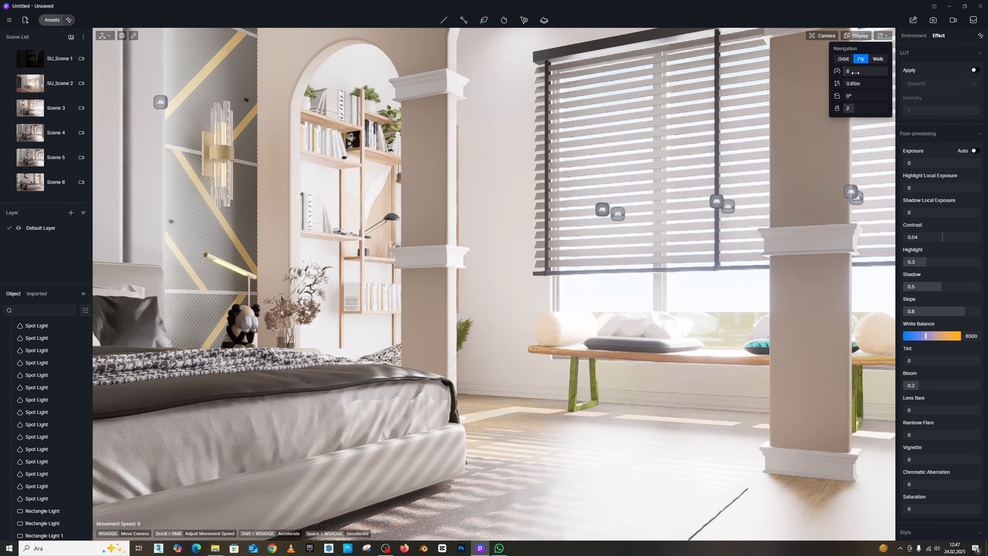
key(w)
right_drag(575, 203, 76, 227)
right_drag(691, 201, 169, 209)
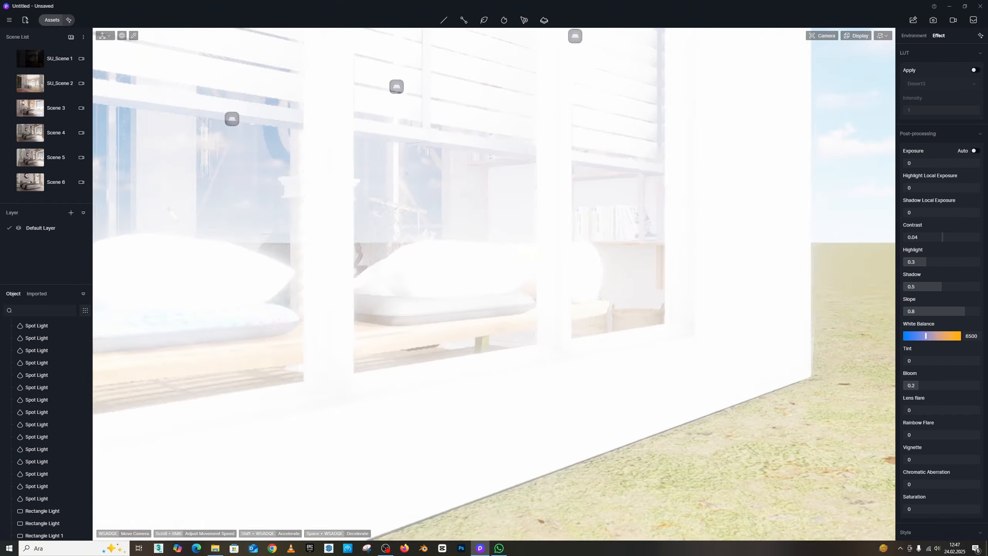
key(s)
right_drag(494, 284, 595, 272)
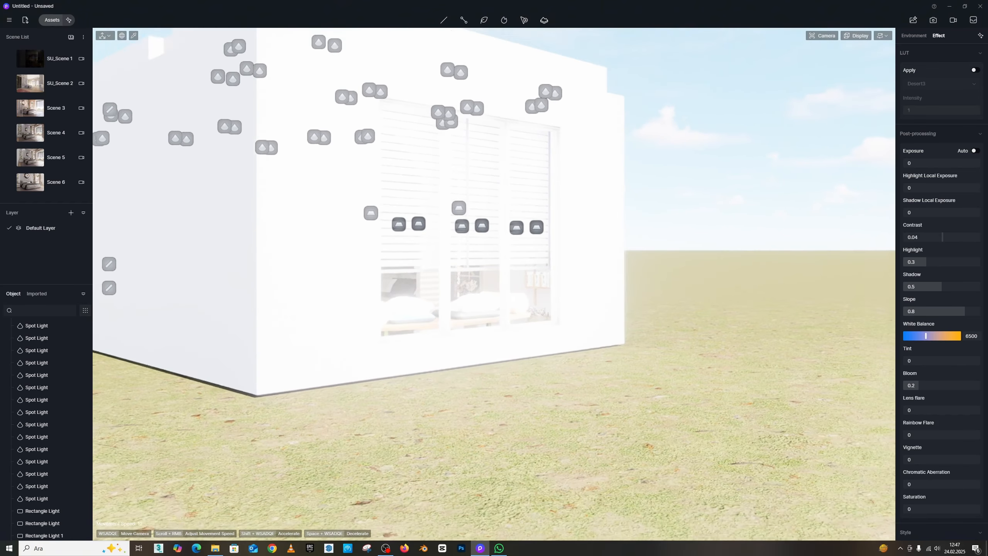
right_drag(595, 218, 640, 209)
key(q)
scroll(574, 291, up, 2)
right_drag(583, 222, 595, 263)
key(e)
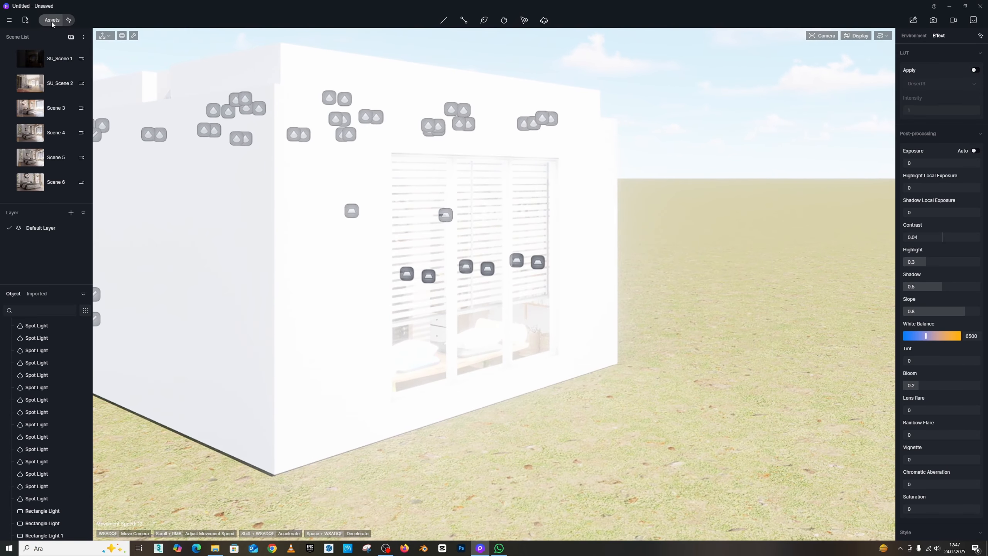
- Open the asset library, clear the material search, and browse the Nature model categories
click(52, 20)
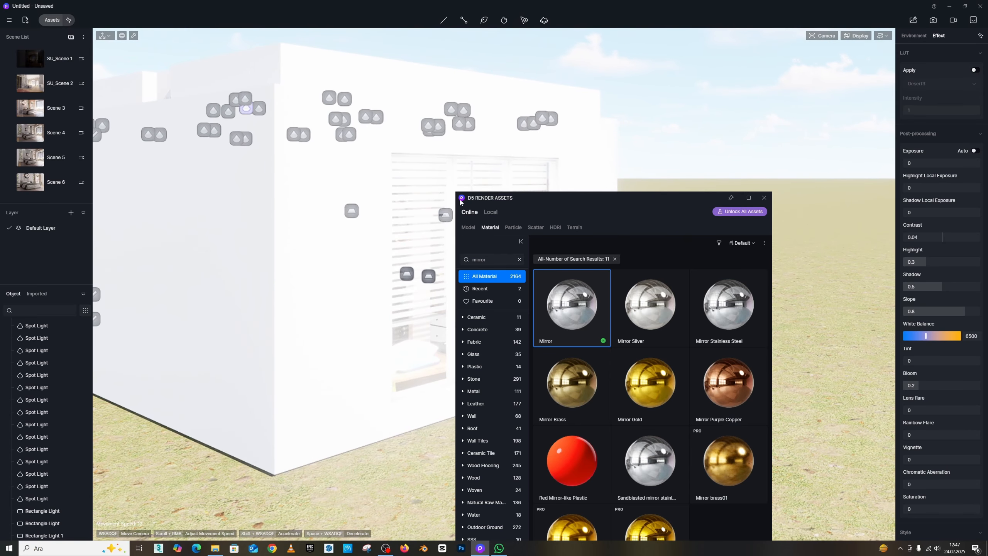
click(520, 259)
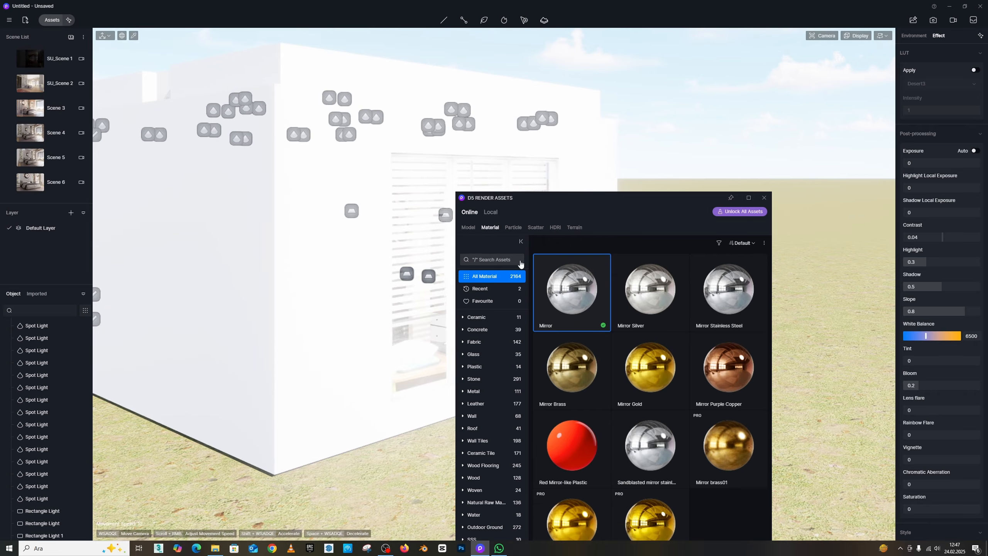
click(469, 227)
drag(540, 197, 517, 107)
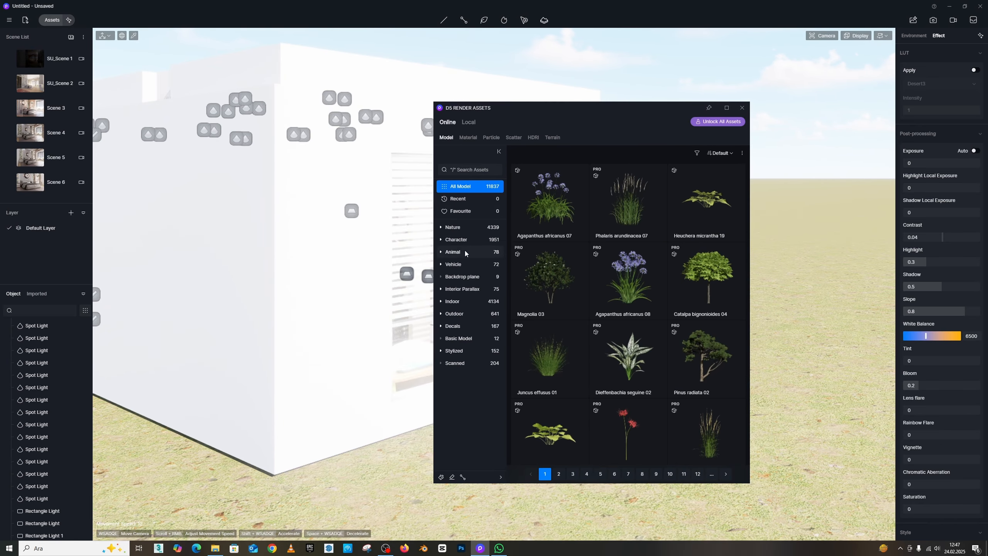
click(457, 228)
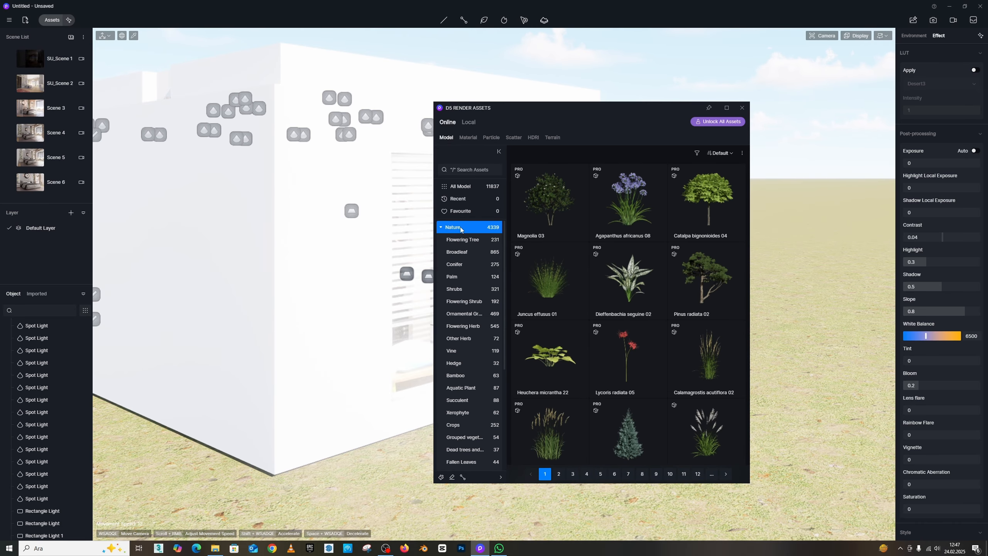
click(454, 264)
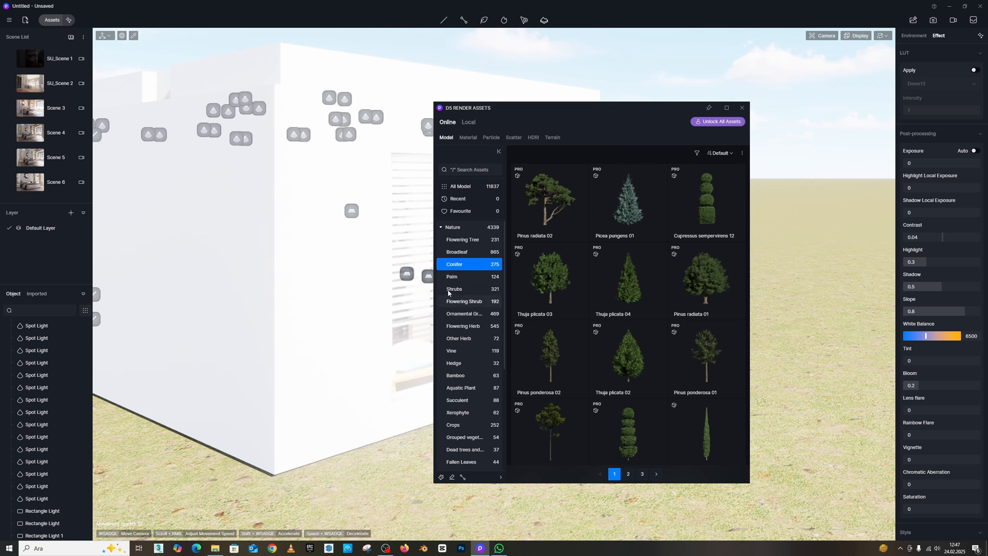
click(463, 301)
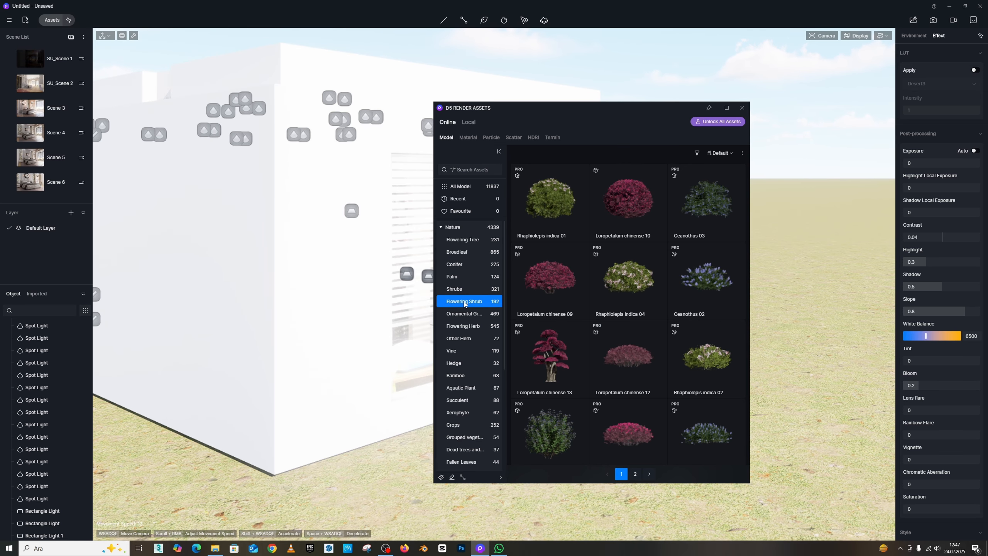
click(463, 313)
click(461, 326)
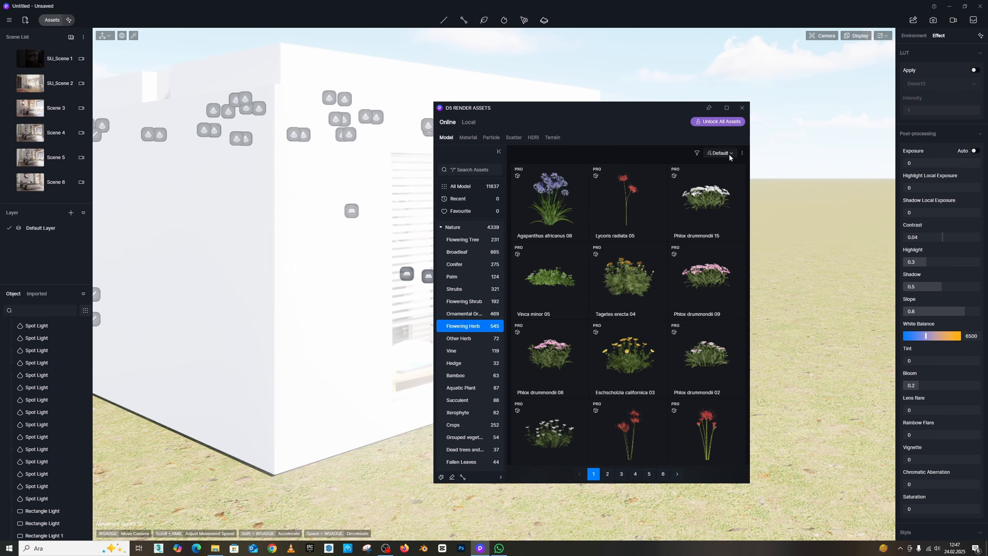
- Filter the Nature models to show Free Only assets and scroll through them
click(742, 153)
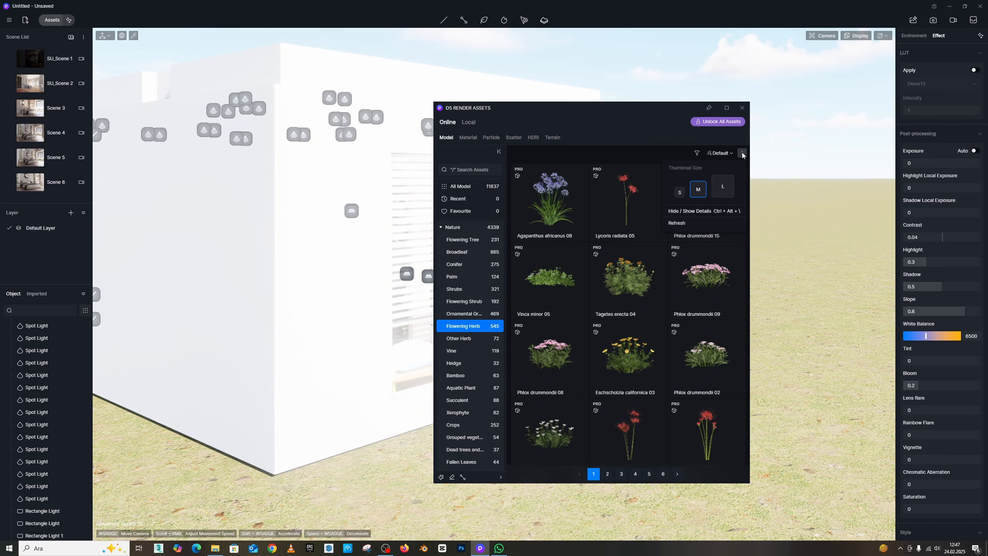
click(696, 153)
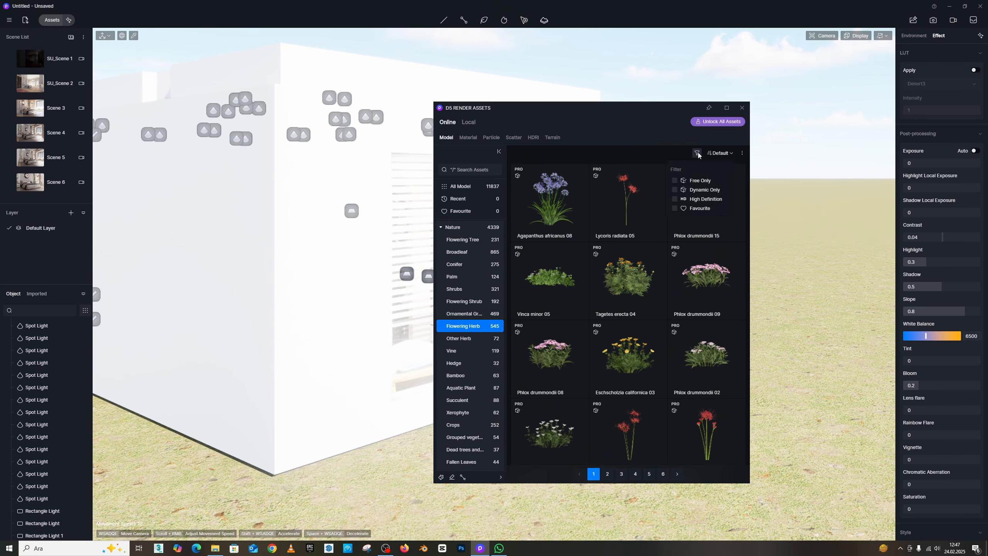
click(676, 181)
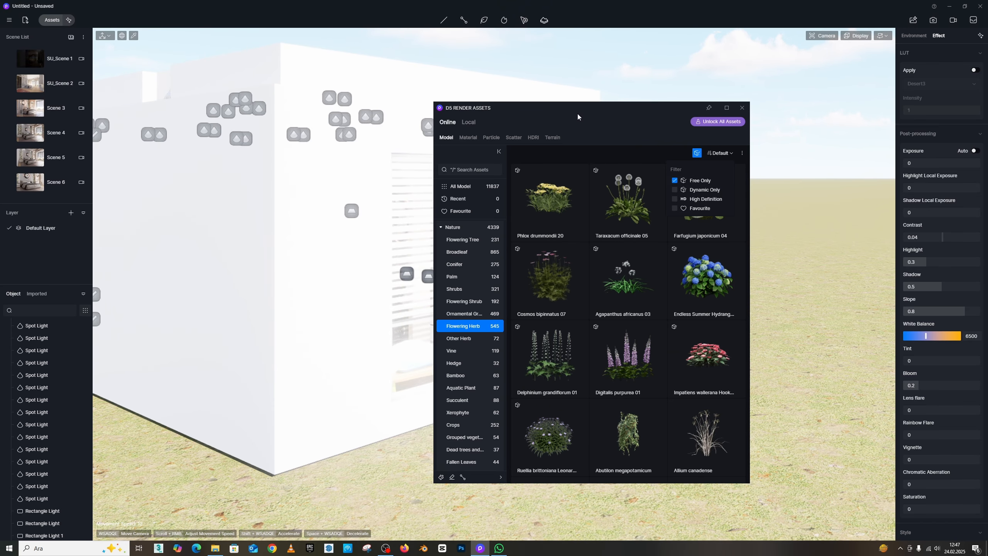
click(453, 227)
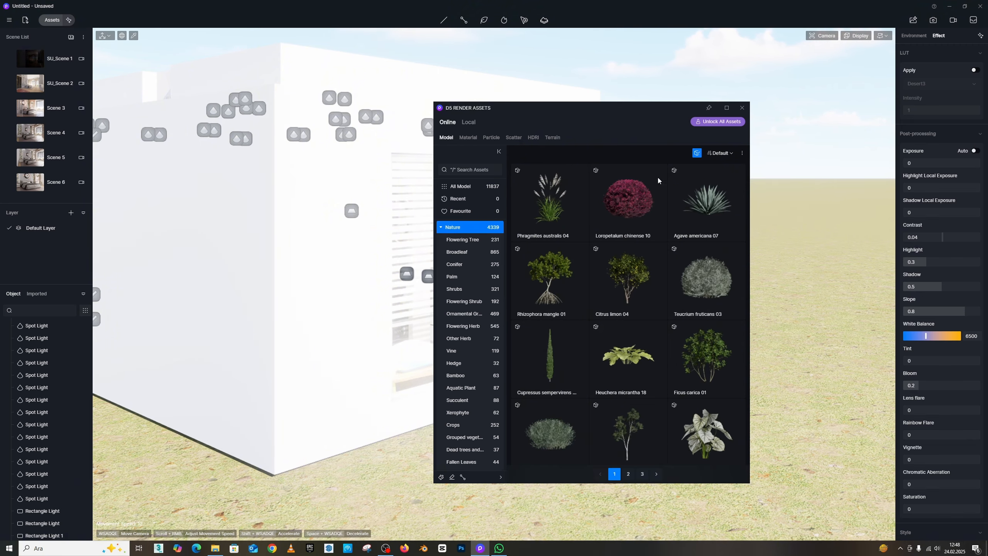
scroll(613, 283, down, 6)
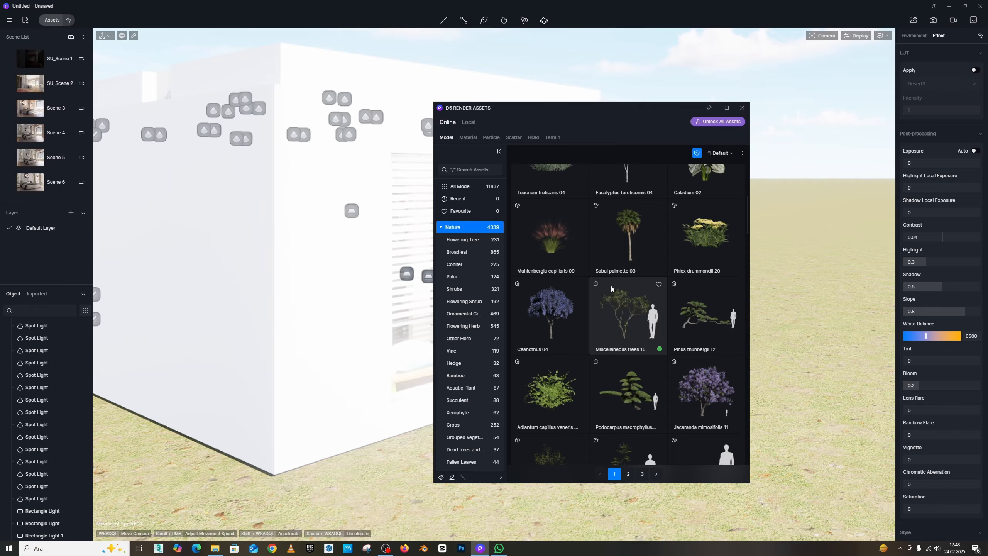
- Place the Miscellaneous trees 16 model on the grass beside the house exterior
drag(587, 108, 292, 68)
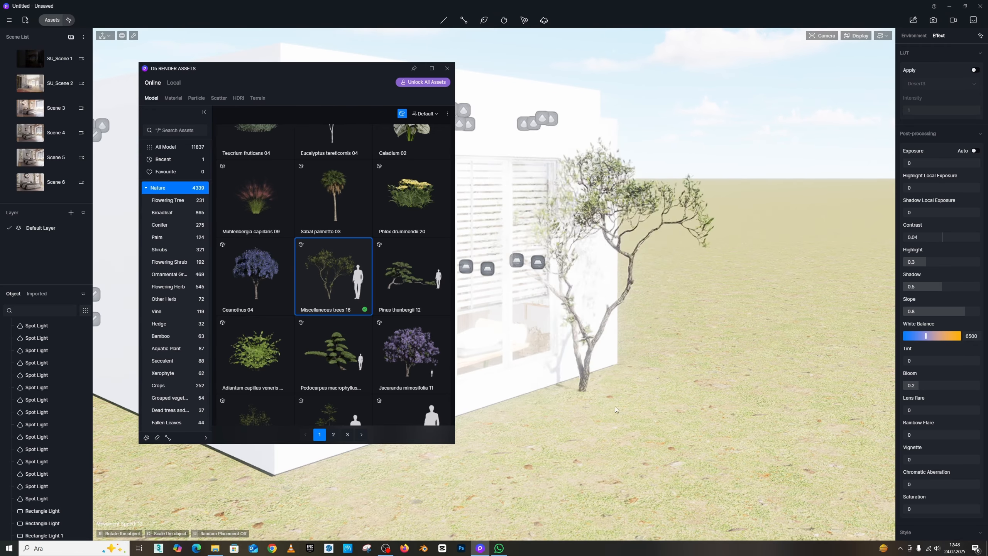
click(661, 429)
right_drag(672, 428, 756, 415)
key(w)
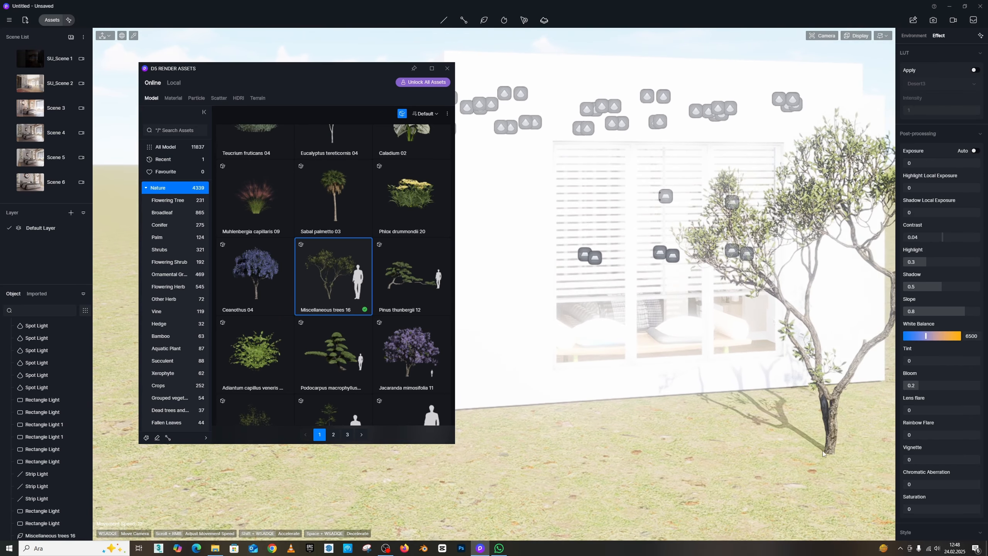
- Rotate the Miscellaneous trees 16 model to about 321° and lower it into the ground beside the house
click(822, 454)
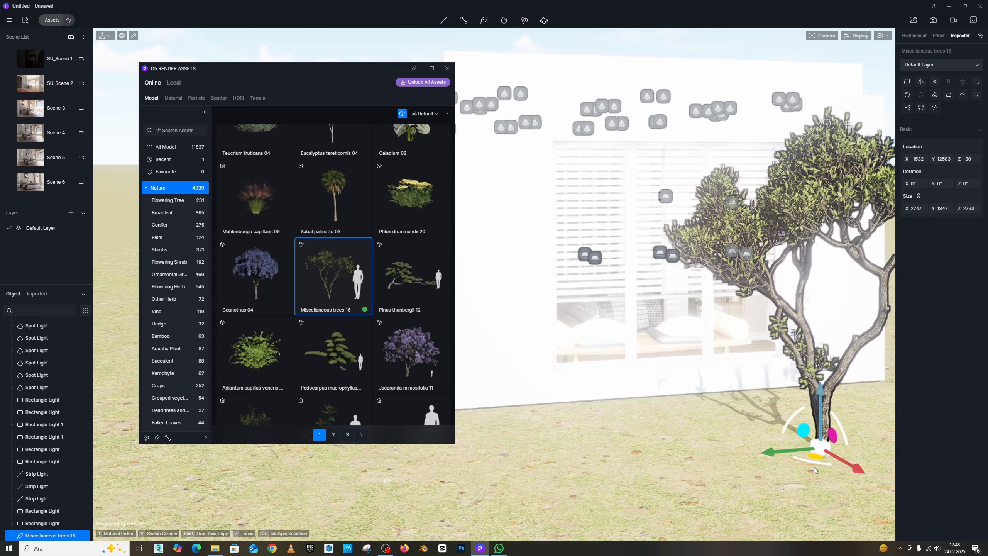
drag(813, 463, 844, 462)
right_drag(844, 463, 801, 373)
key(d)
key(q)
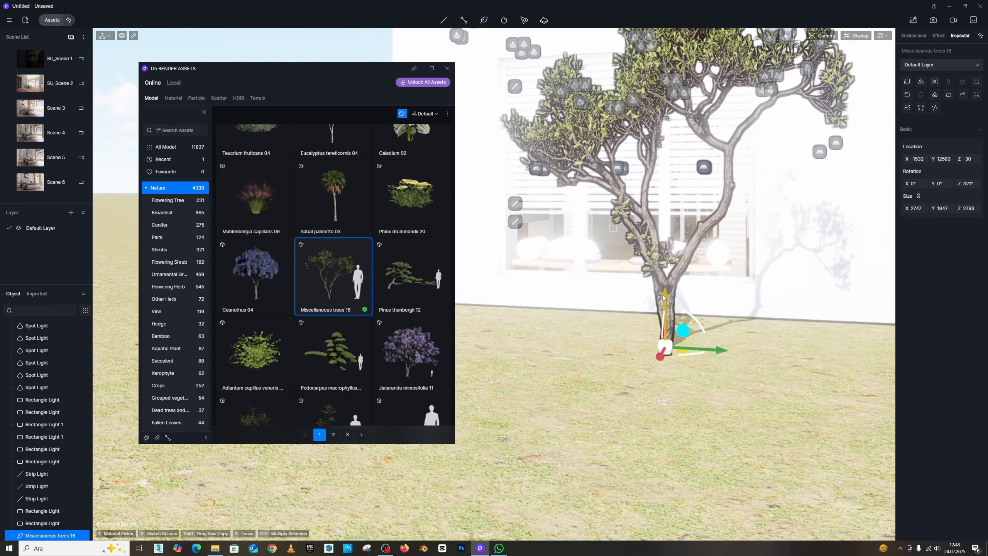
drag(663, 298, 663, 370)
key(a)
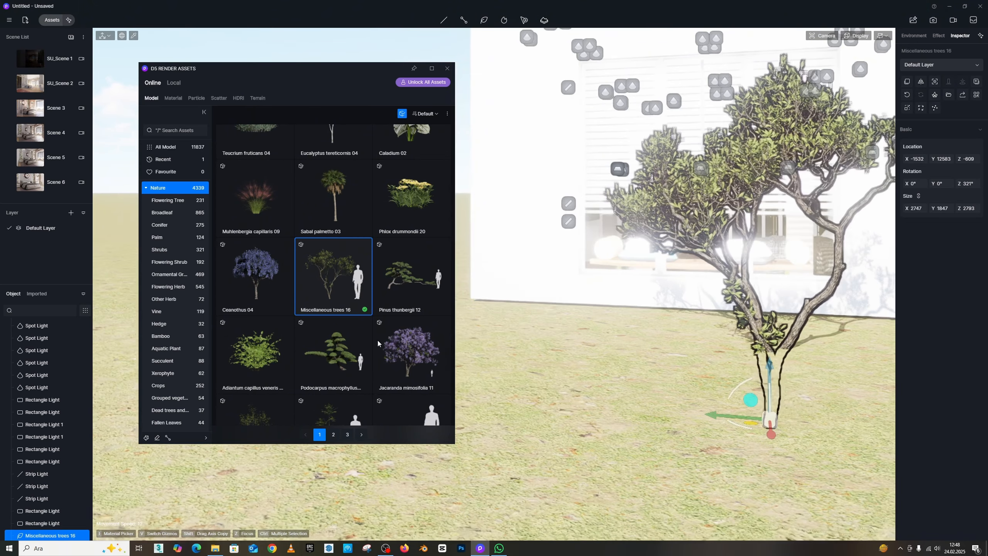
- Place a Sapium sebiferum 25 tree on the lawn near the house and close the asset library
scroll(344, 300, down, 3)
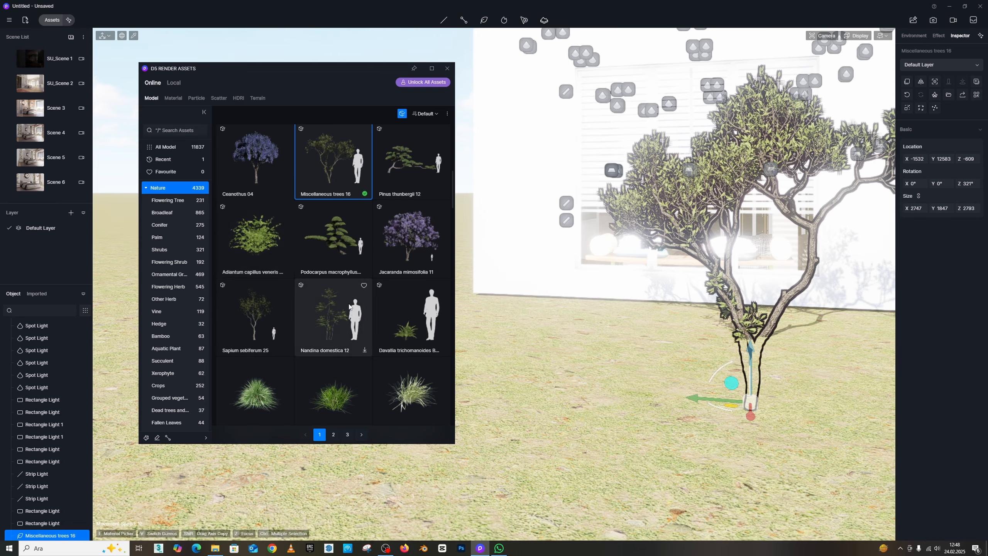
click(257, 309)
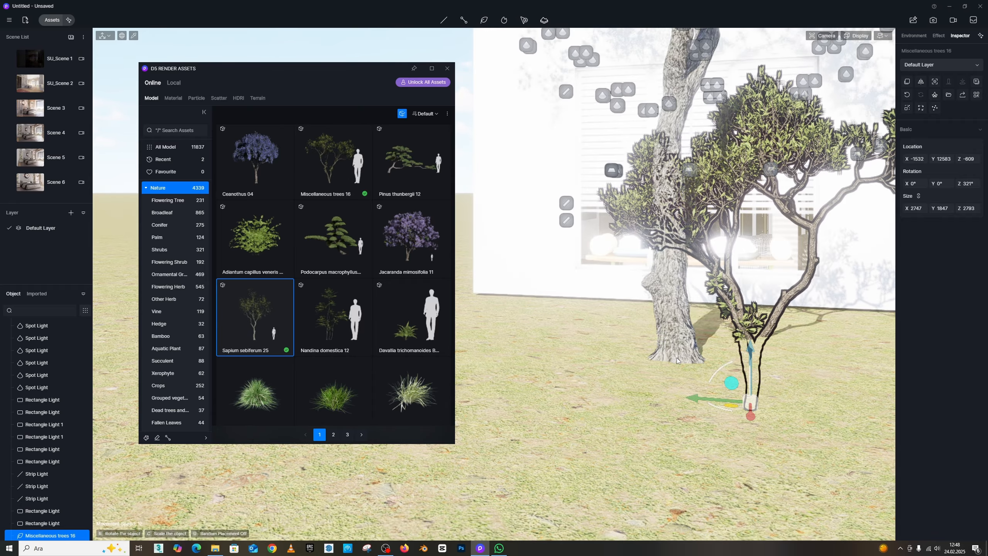
key(s)
right_drag(661, 362, 689, 391)
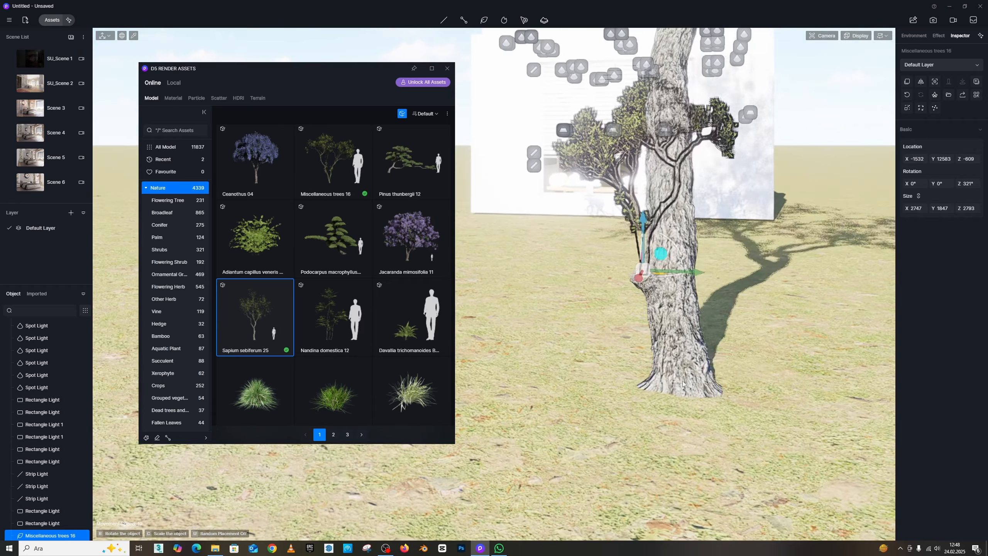
click(708, 343)
key(e)
right_drag(708, 343, 734, 219)
key(s)
click(447, 68)
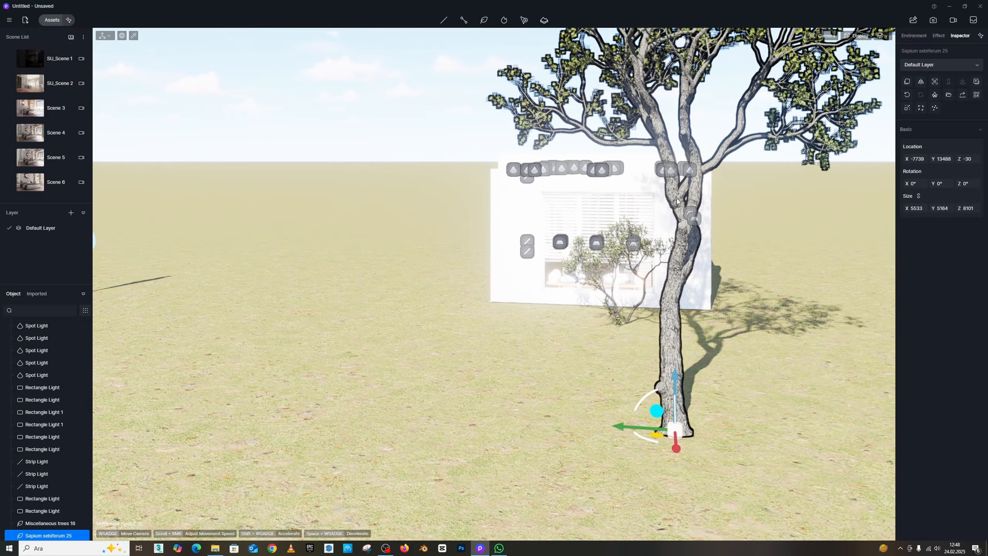
- Rotate the Sapium sebiferum 25 tree to about 315° and shift it across the lawn
key(Escape)
key(d)
key(d)
right_drag(609, 223, 574, 250)
key(a)
click(453, 268)
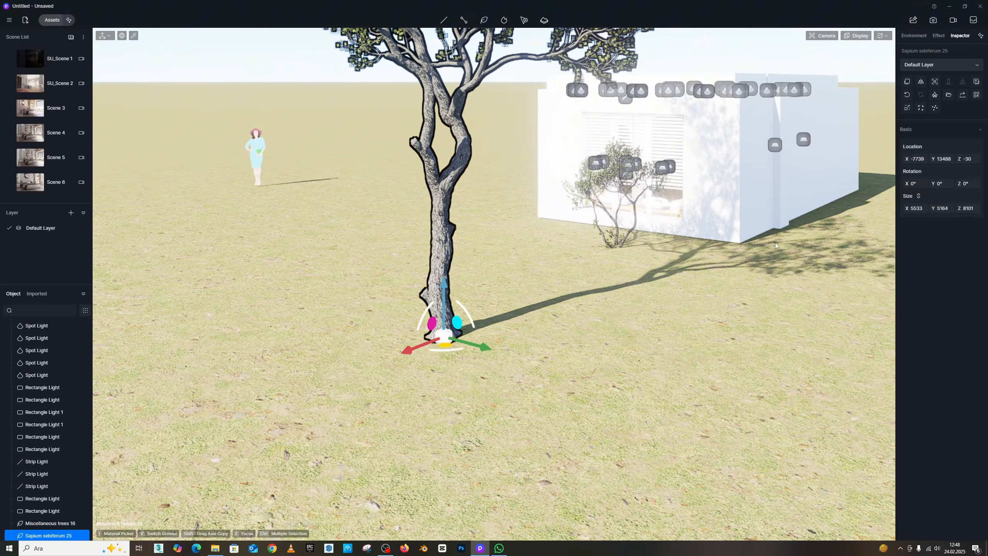
drag(451, 352, 476, 350)
key(e)
right_drag(446, 354, 456, 370)
- Sink the Sapium sebiferum 25 tree's base down into the ground
key(a)
drag(422, 445, 318, 280)
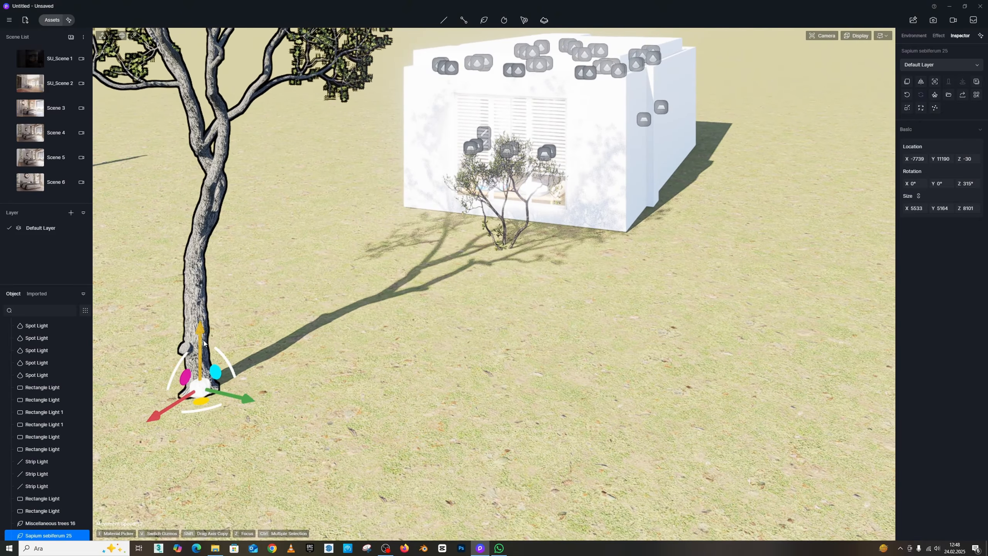
drag(204, 343, 204, 405)
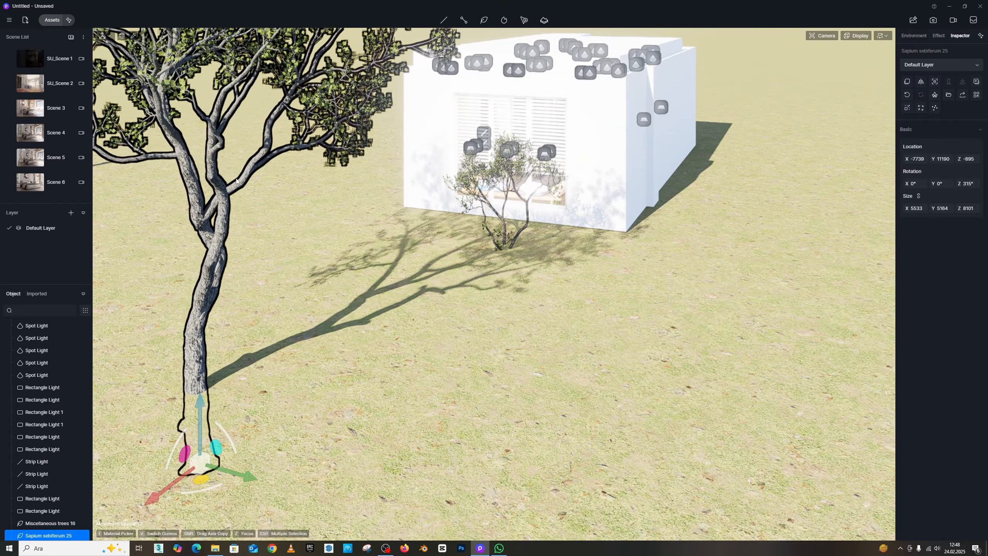
key(w)
right_drag(367, 165, 284, 175)
key(s)
click(311, 172)
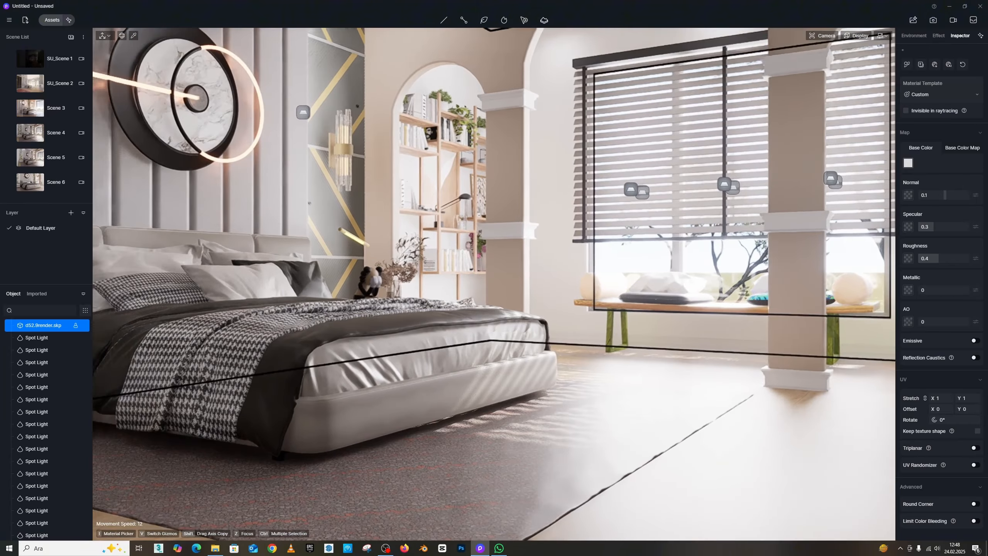
key(s)
right_drag(645, 331, 714, 320)
key(w)
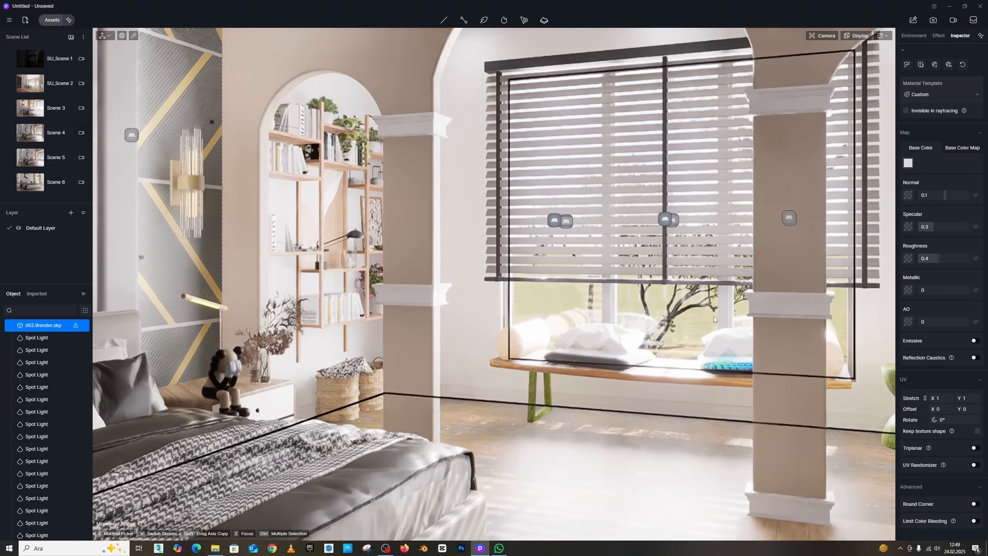
key(w)
right_drag(668, 297, 599, 289)
key(s)
key(s)
right_drag(535, 120, 592, 175)
key(w)
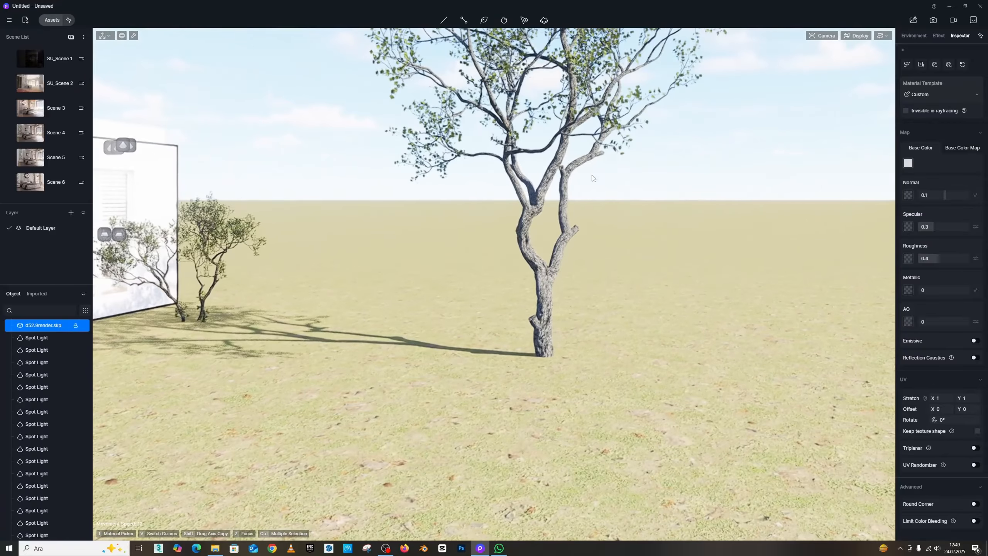
- Copy the Sapium sebiferum 25 tree several times along the lawn in front of the house
click(533, 208)
right_drag(642, 291, 604, 304)
key(d)
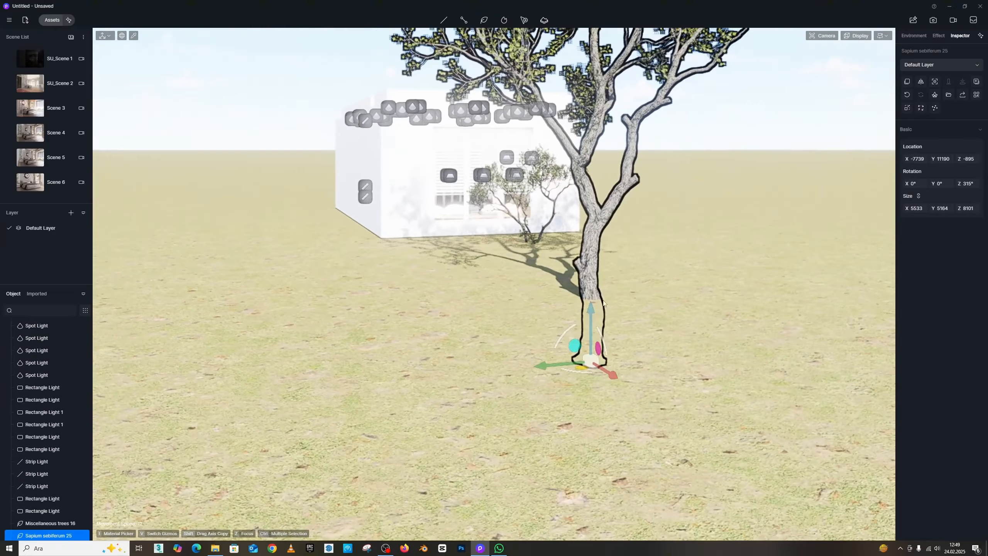
drag(549, 364, 477, 222)
click(516, 229)
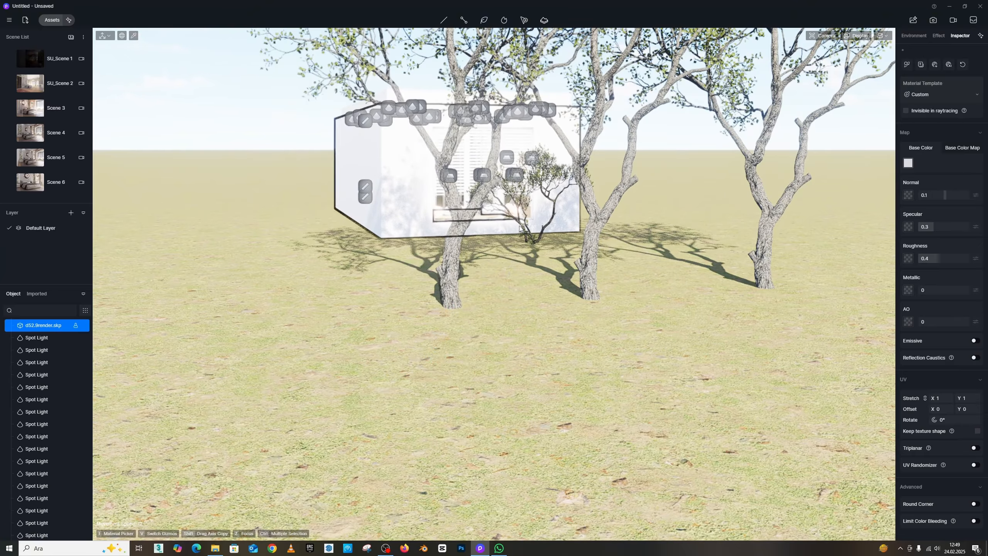
- Move the Miscellaneous trees 16 model forward and sink it deeper into the ground
drag(491, 264, 425, 275)
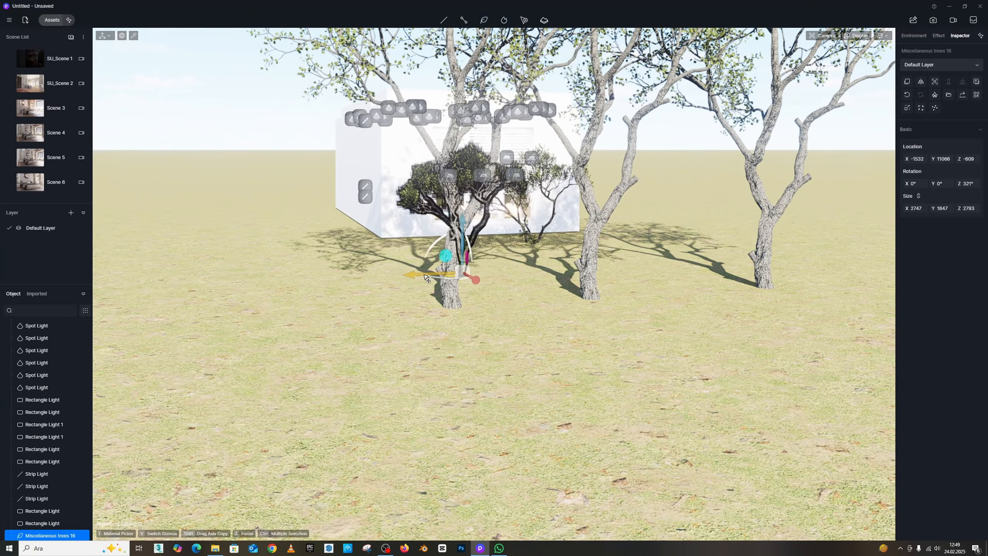
drag(459, 237, 459, 260)
right_drag(460, 260, 506, 245)
key(w)
key(w)
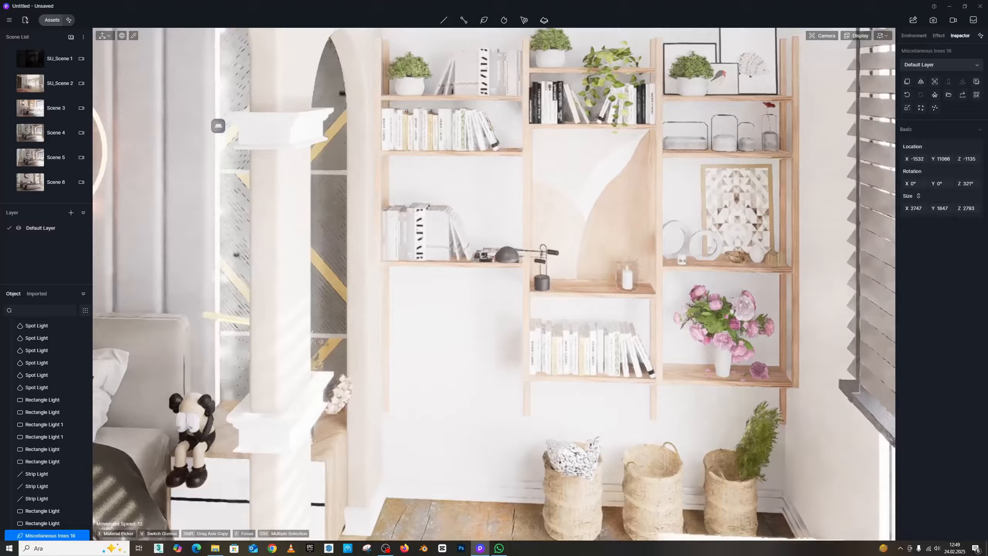
key(s)
right_drag(273, 212, 305, 211)
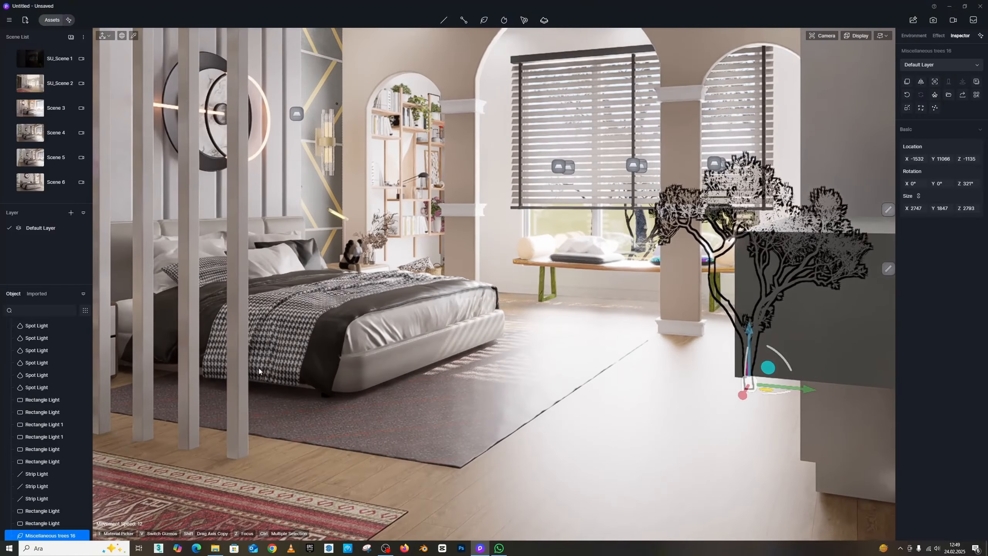
click(541, 348)
key(w)
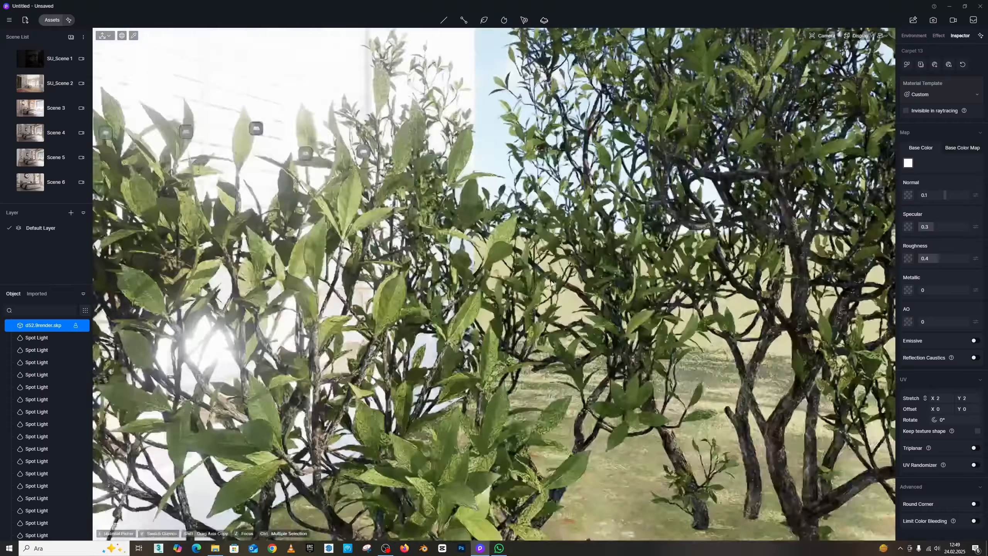
mouse_move(506, 272)
right_down()
mouse_move(552, 268)
mouse_move(521, 273)
right_up()
click(566, 381)
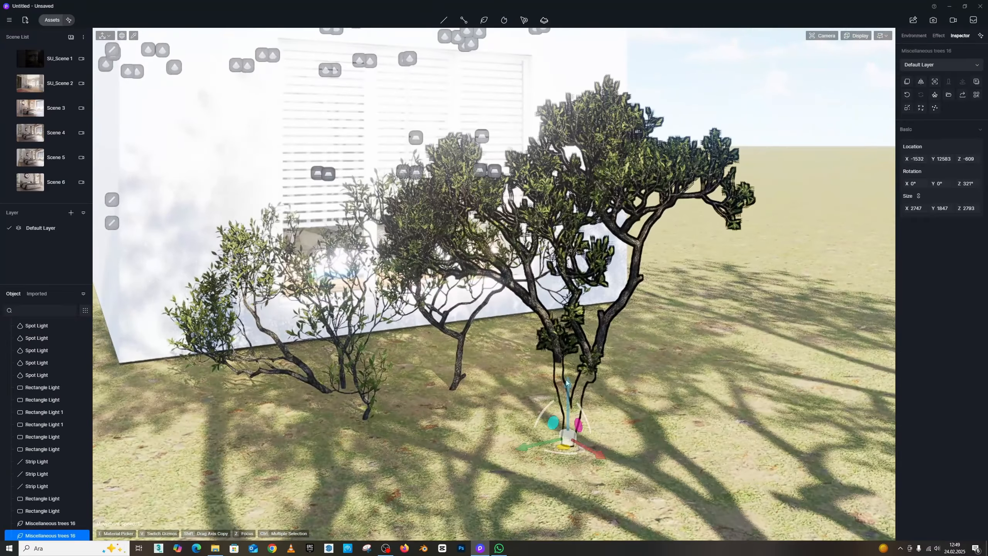
right_drag(548, 442, 299, 150)
key(Escape)
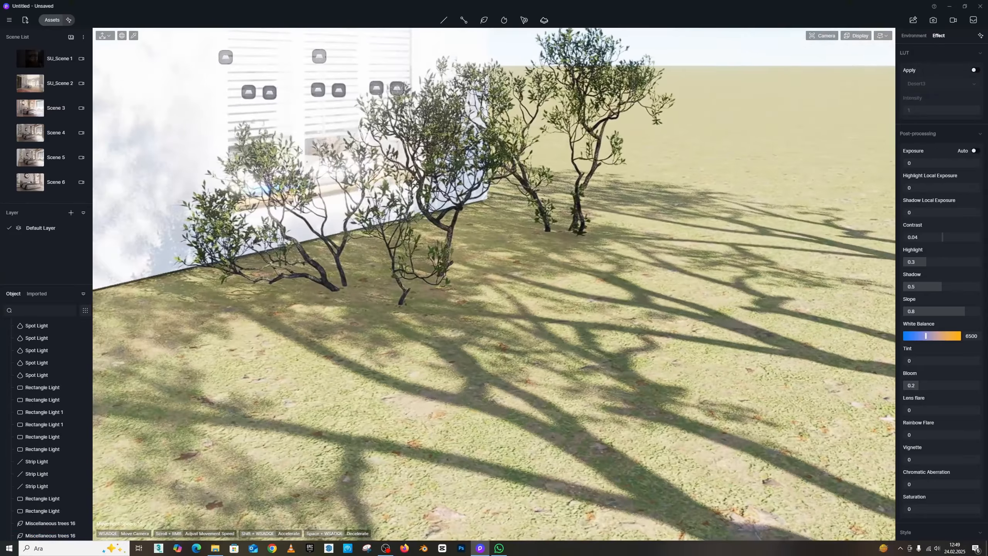
- Shift the front Miscellaneous trees 16 model sideways along the lawn
click(447, 232)
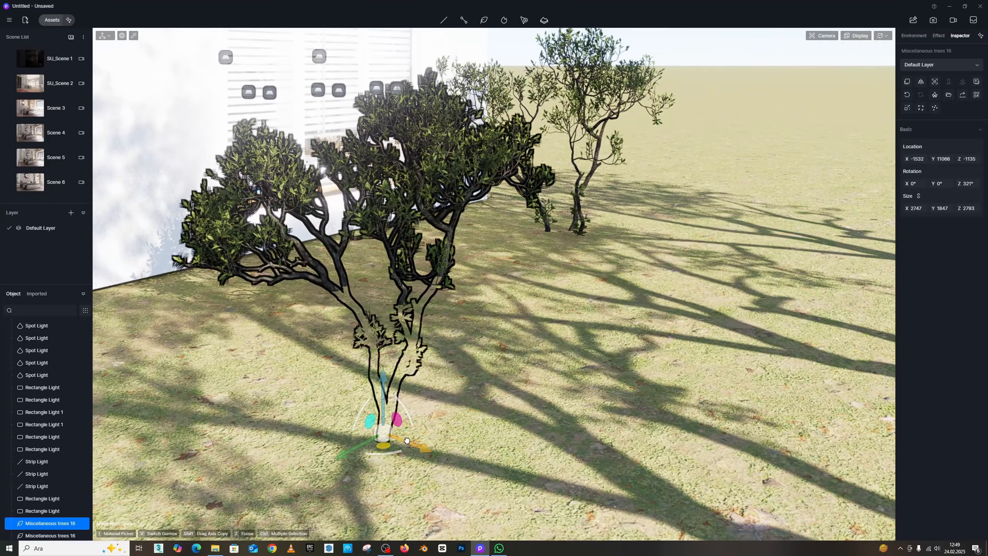
drag(407, 440, 445, 453)
right_drag(445, 454, 179, 289)
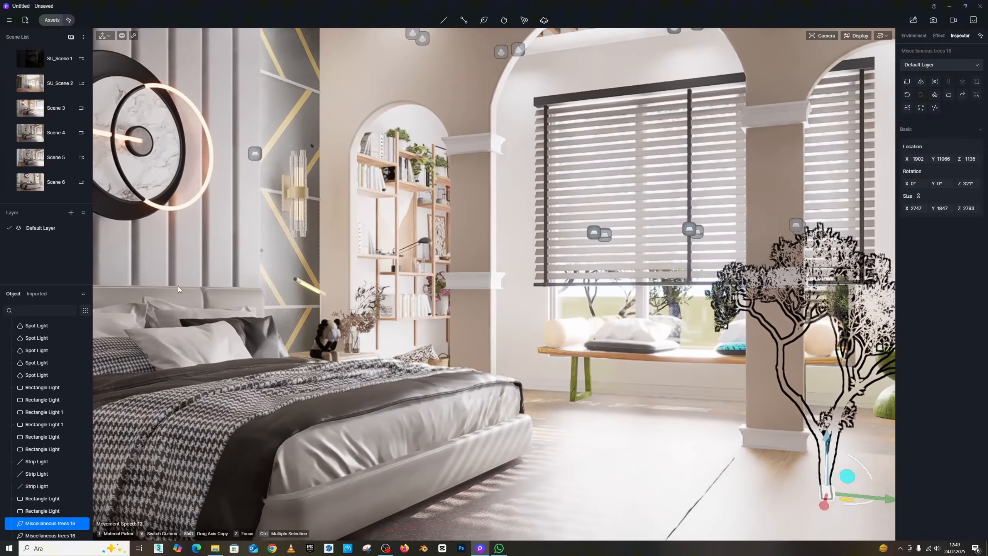
- Fly the camera back into the bedroom and switch to the Scene 6 view
click(575, 216)
right_drag(575, 216, 768, 271)
scroll(657, 252, up, 5)
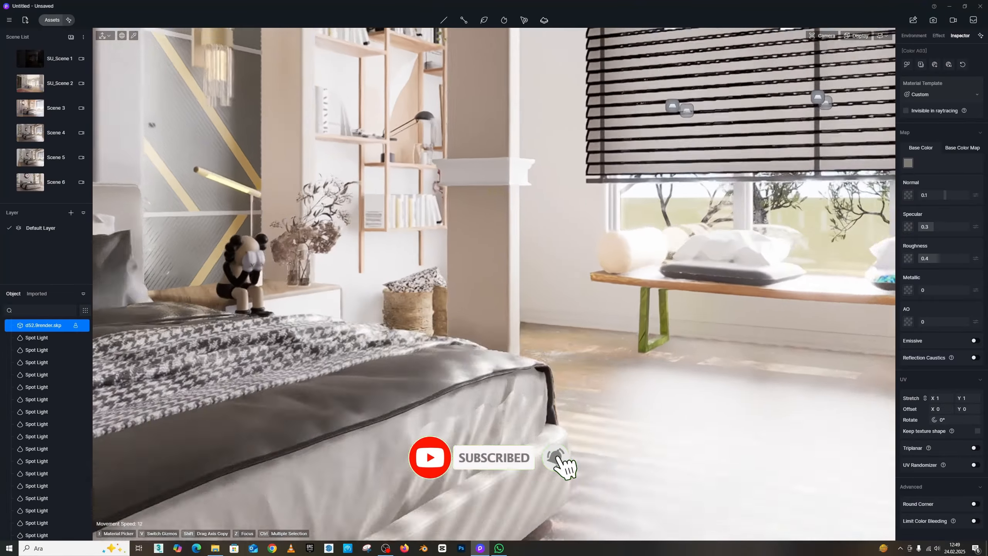
right_drag(657, 253, 573, 278)
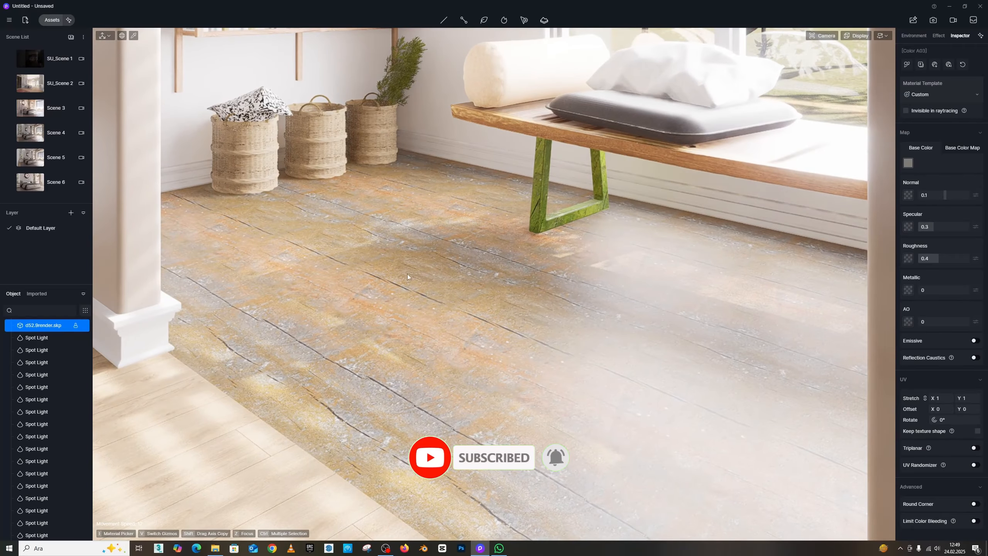
right_drag(407, 274, 383, 263)
key(s)
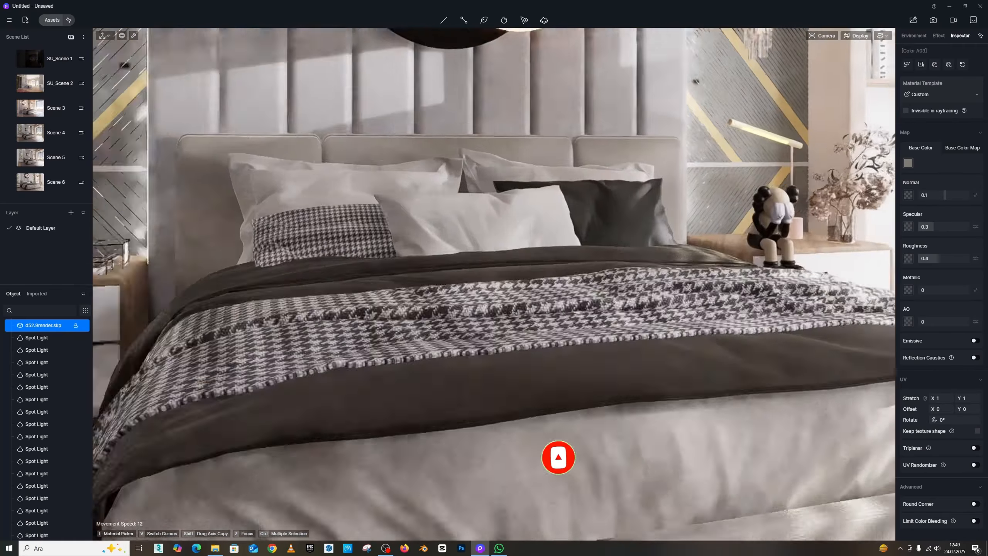
key(s)
key(w)
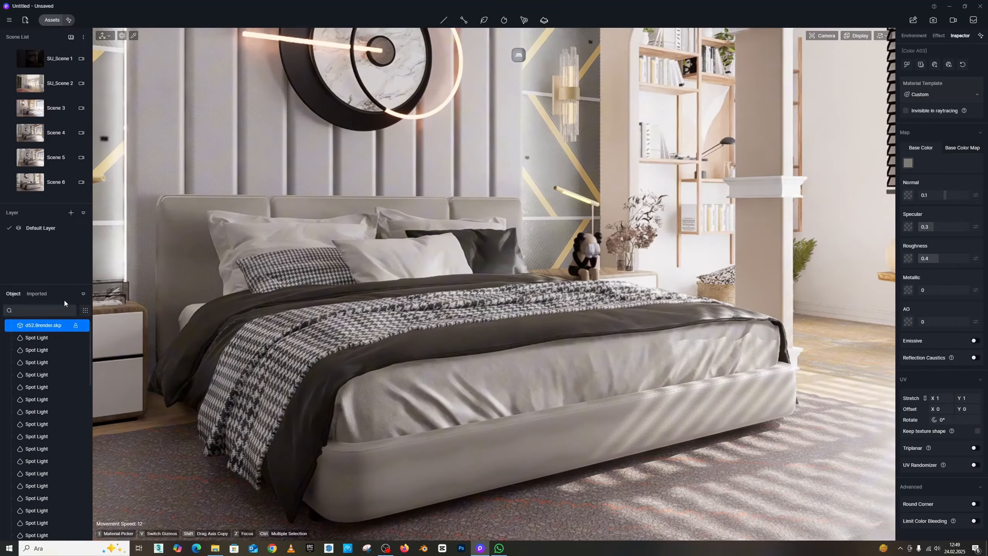
click(54, 183)
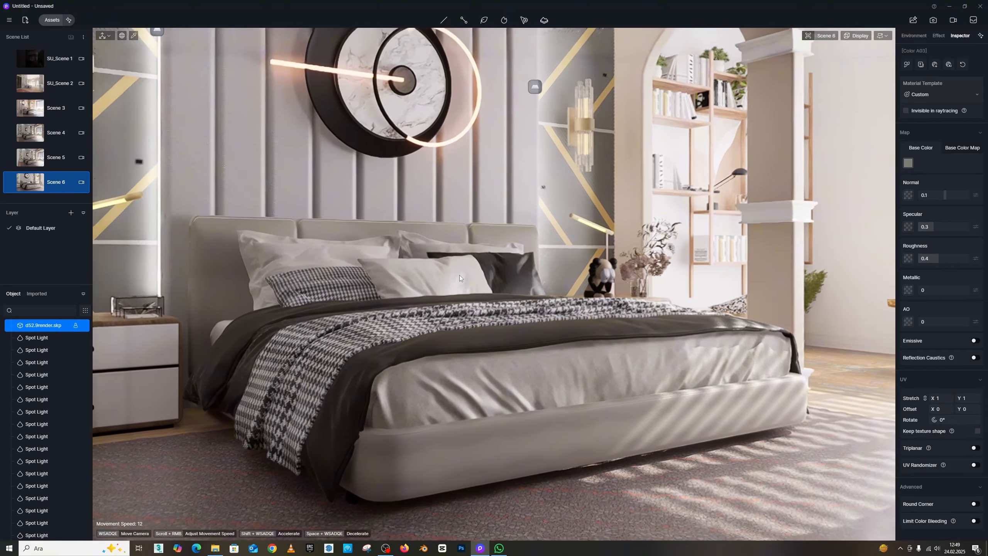